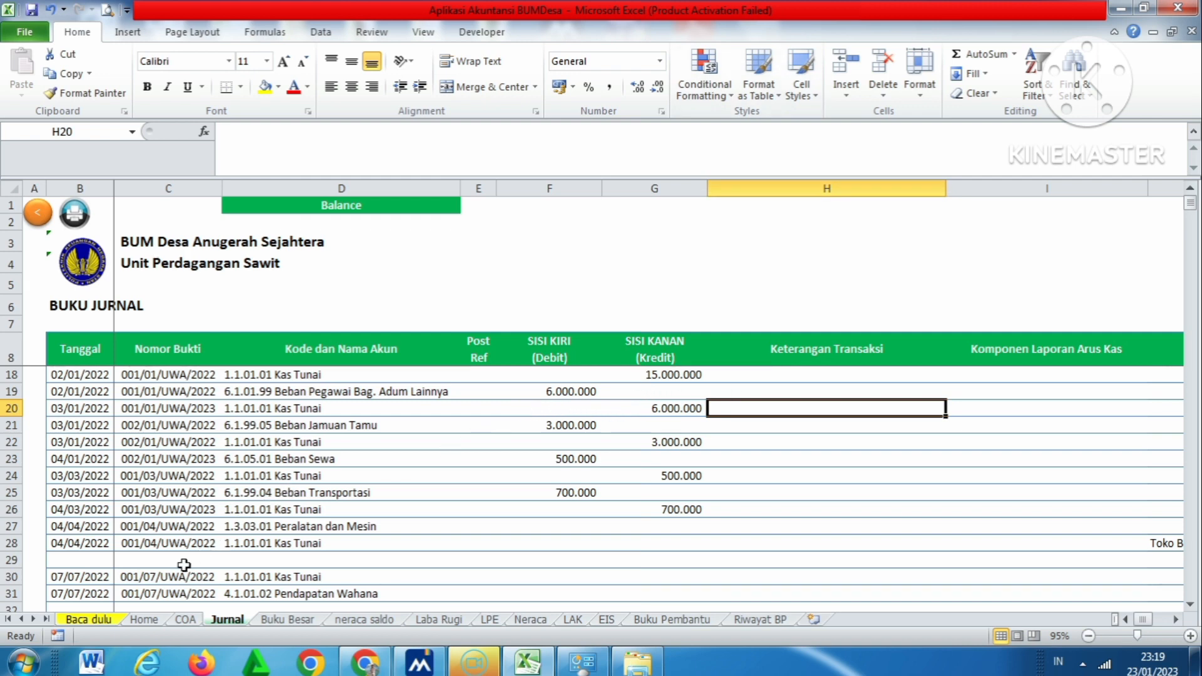
# Examine the BUMDes identity fields on the Home sheet, from Nama Pemda to Alamat
pyautogui.click(136, 621)
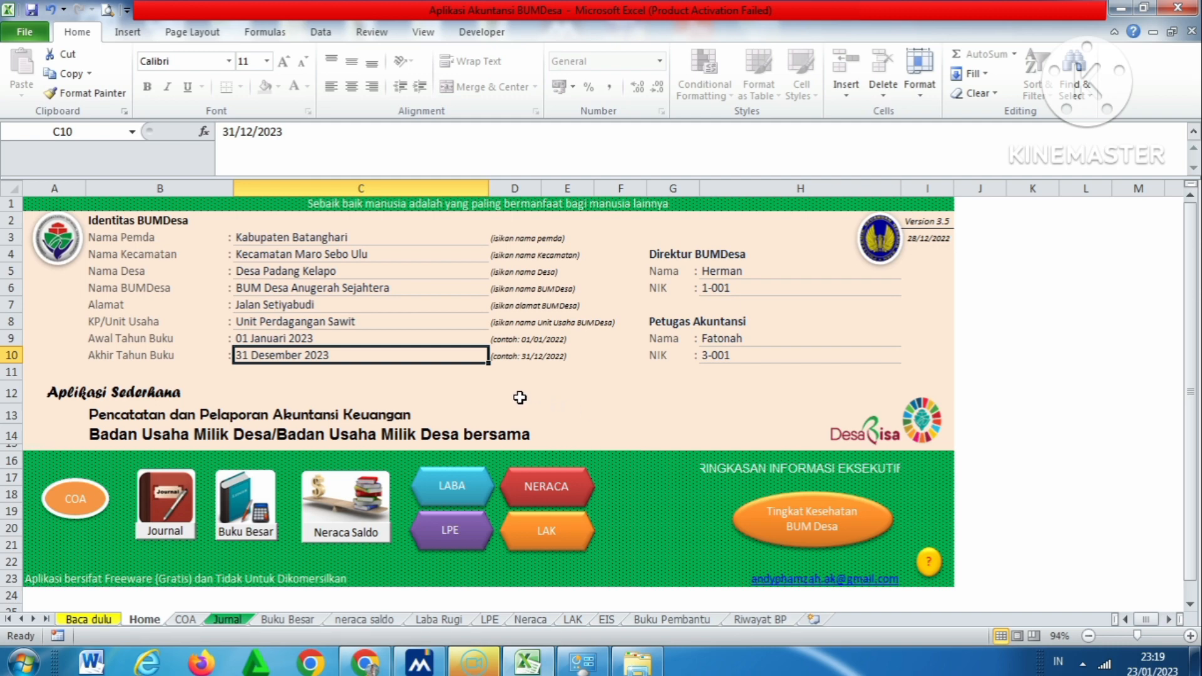
pyautogui.click(258, 234)
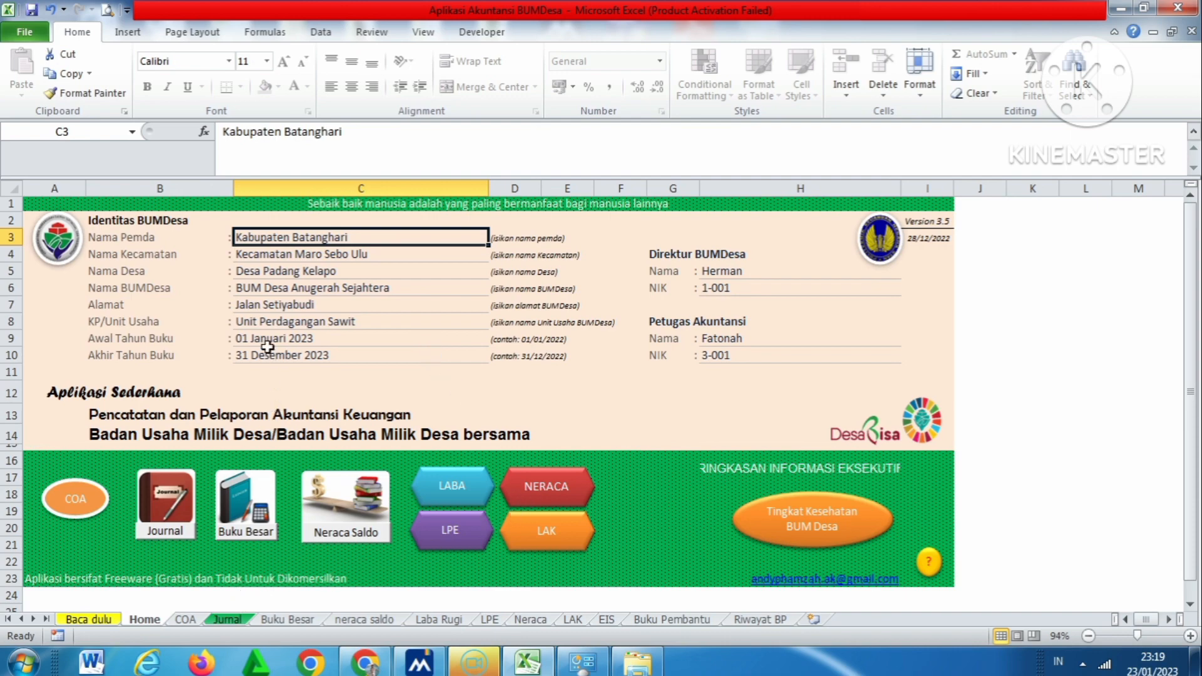
pyautogui.click(227, 619)
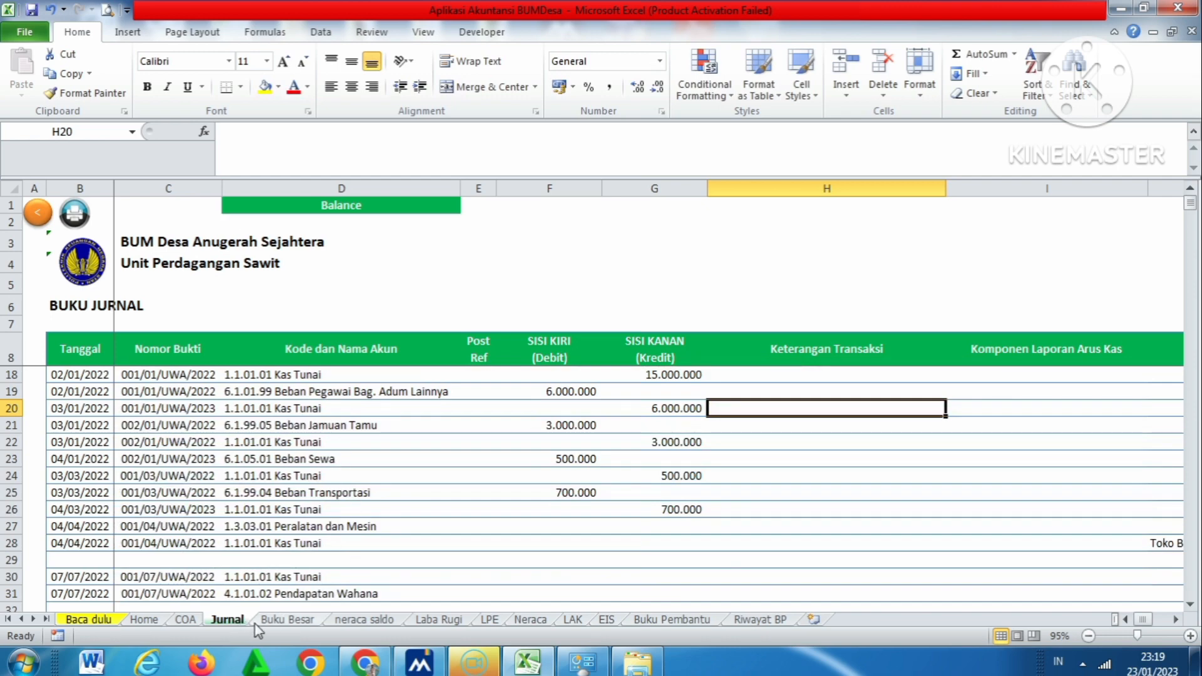
pyautogui.click(132, 622)
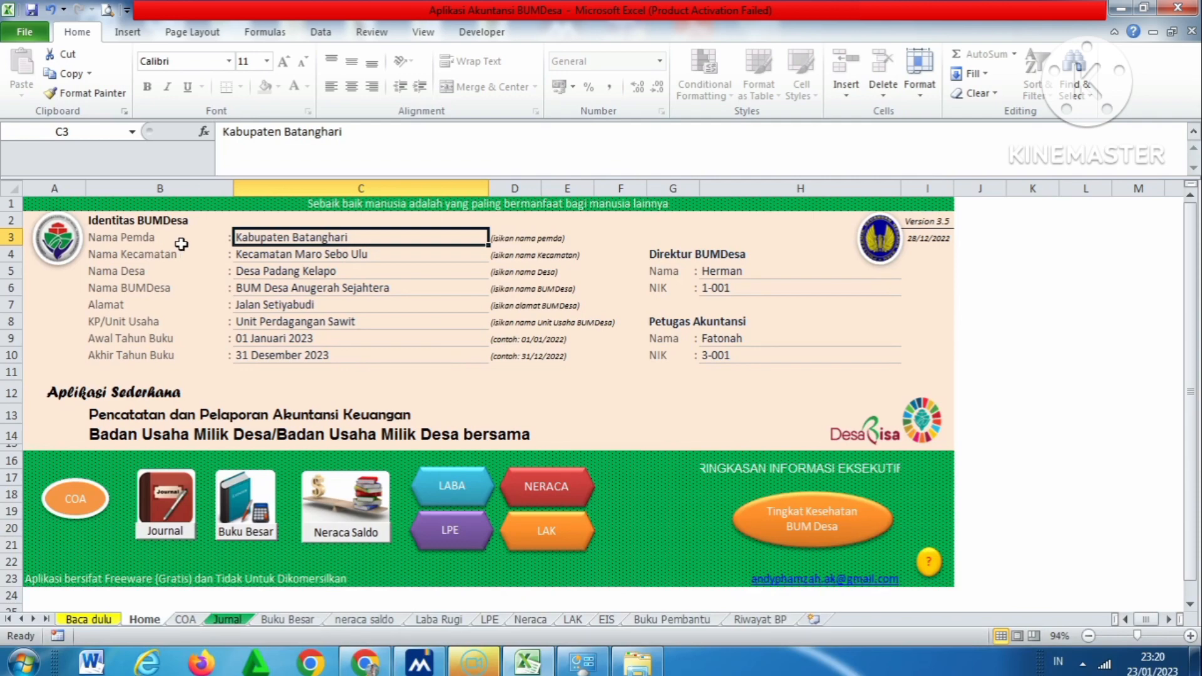
pyautogui.click(262, 256)
pyautogui.click(251, 269)
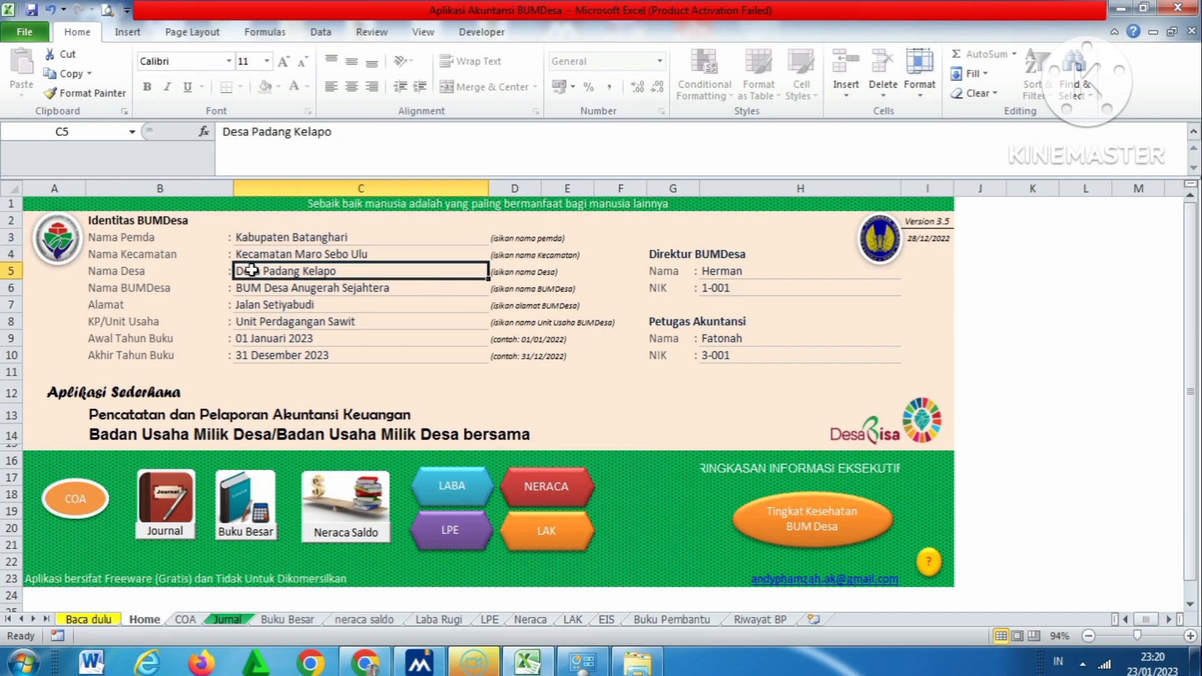
pyautogui.click(259, 303)
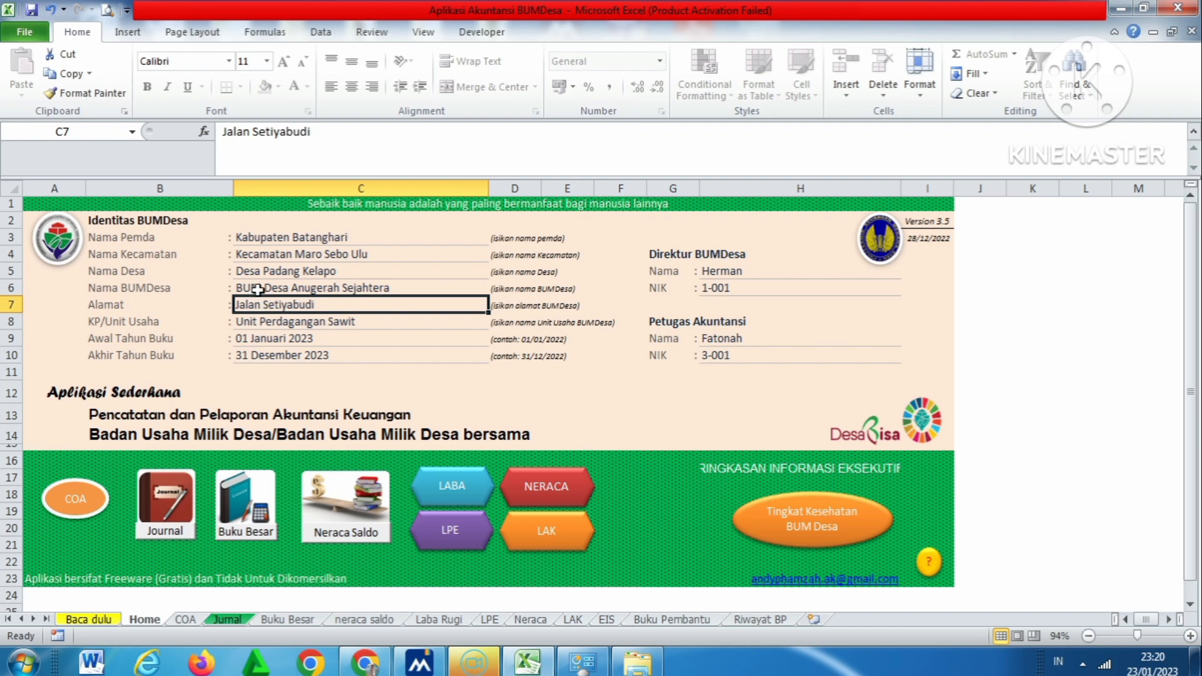
pyautogui.click(258, 290)
pyautogui.click(260, 302)
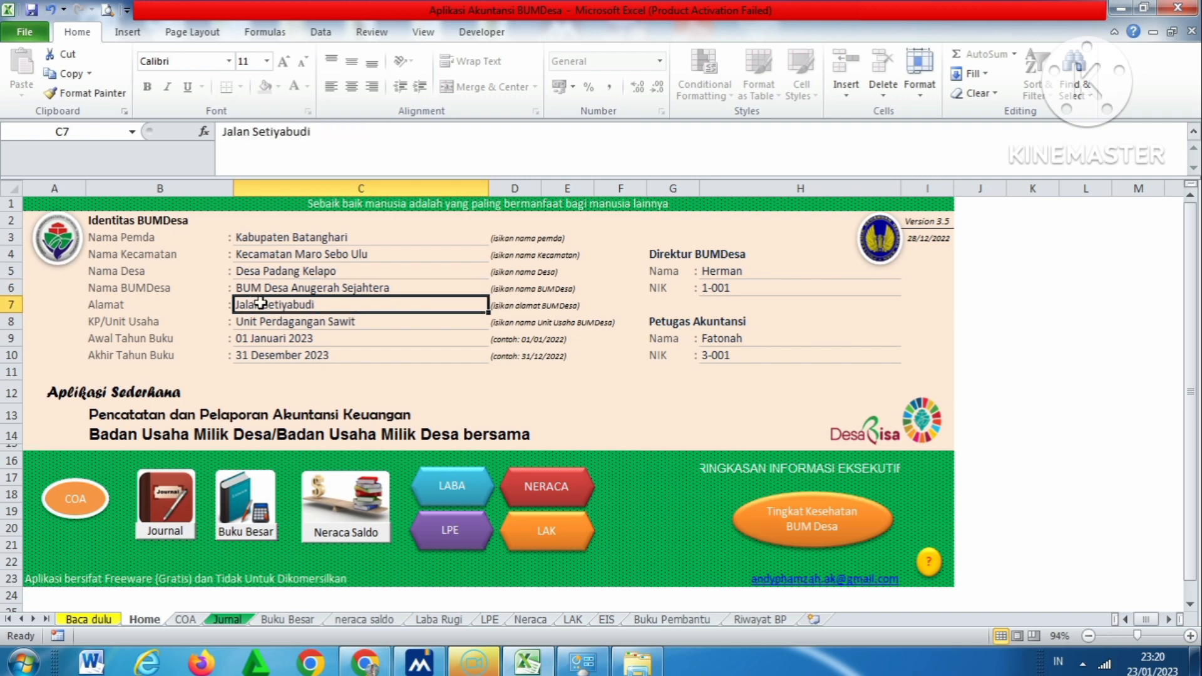
# Review the KP/Unit Usaha, Awal Tahun Buku and Akhir Tahun Buku fields in the identity block
pyautogui.click(279, 338)
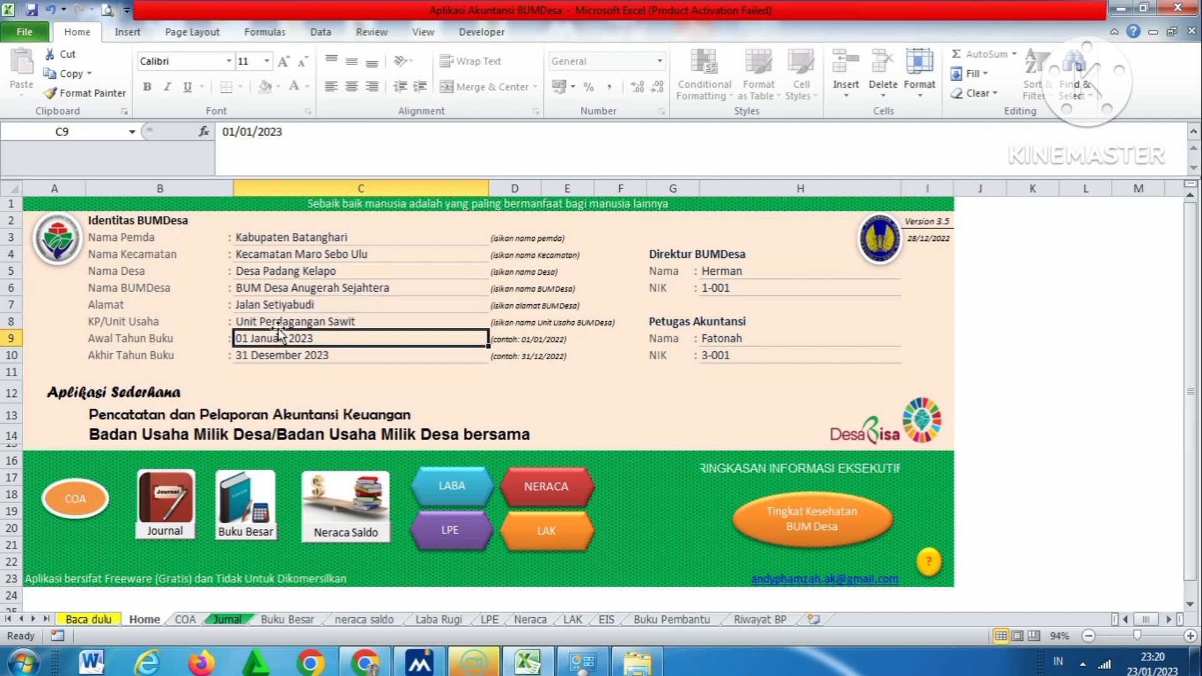
pyautogui.click(276, 320)
pyautogui.click(278, 338)
pyautogui.click(343, 359)
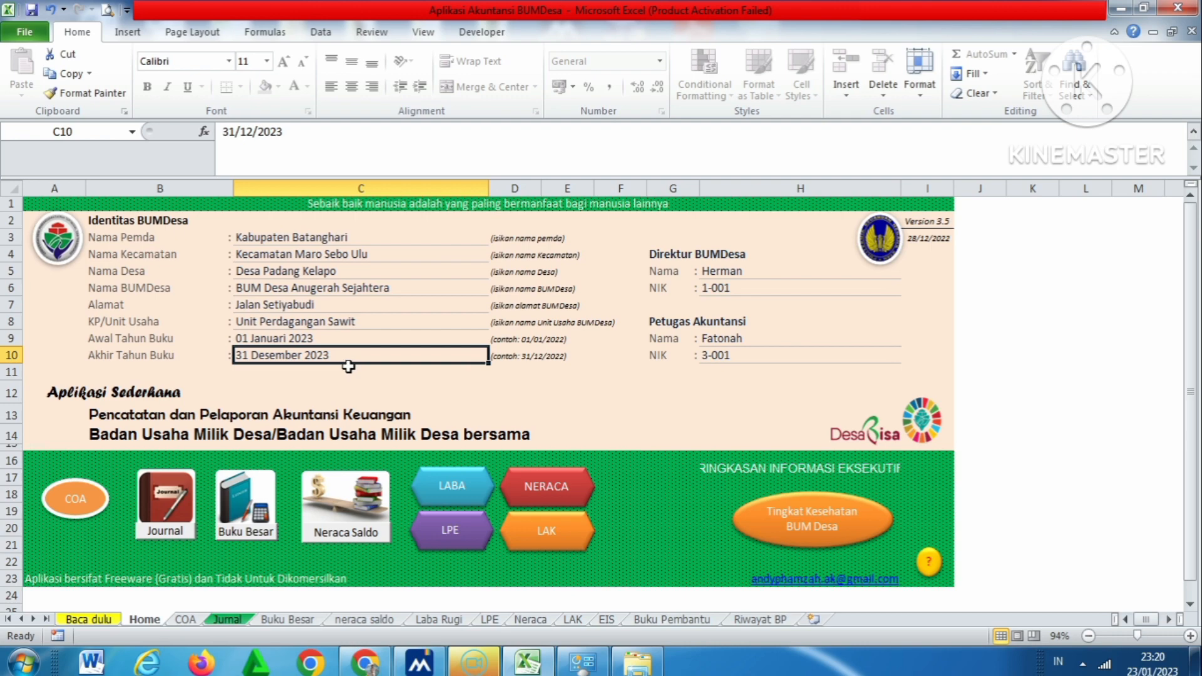
pyautogui.click(334, 340)
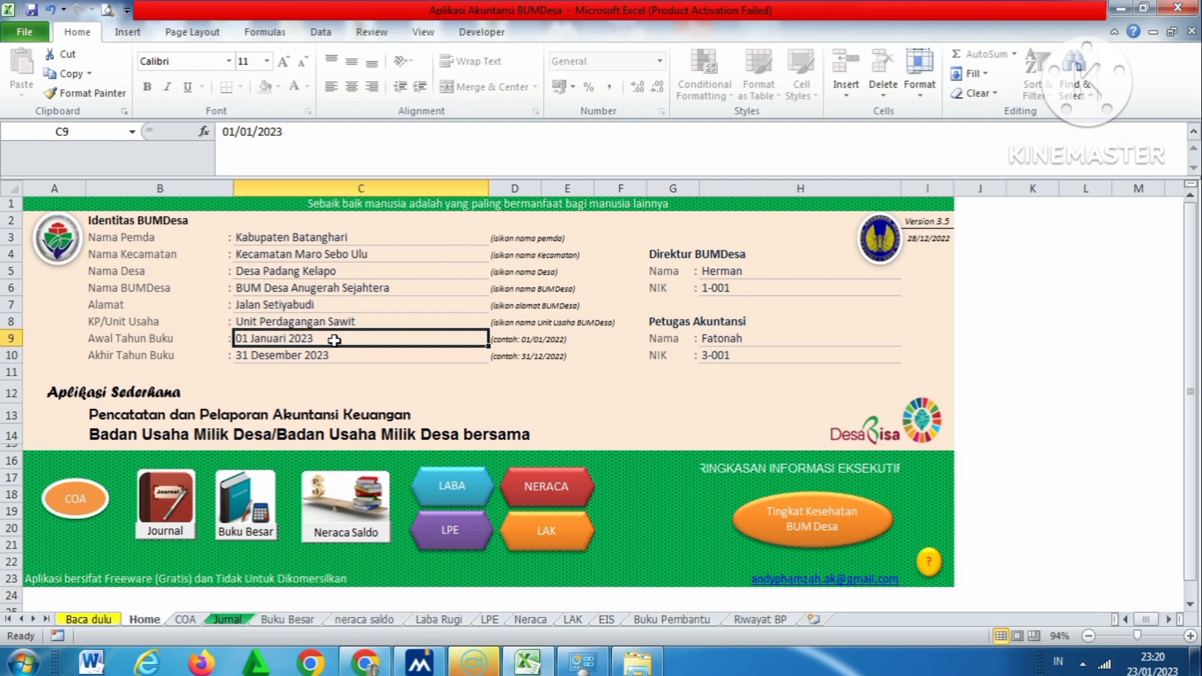
pyautogui.click(334, 357)
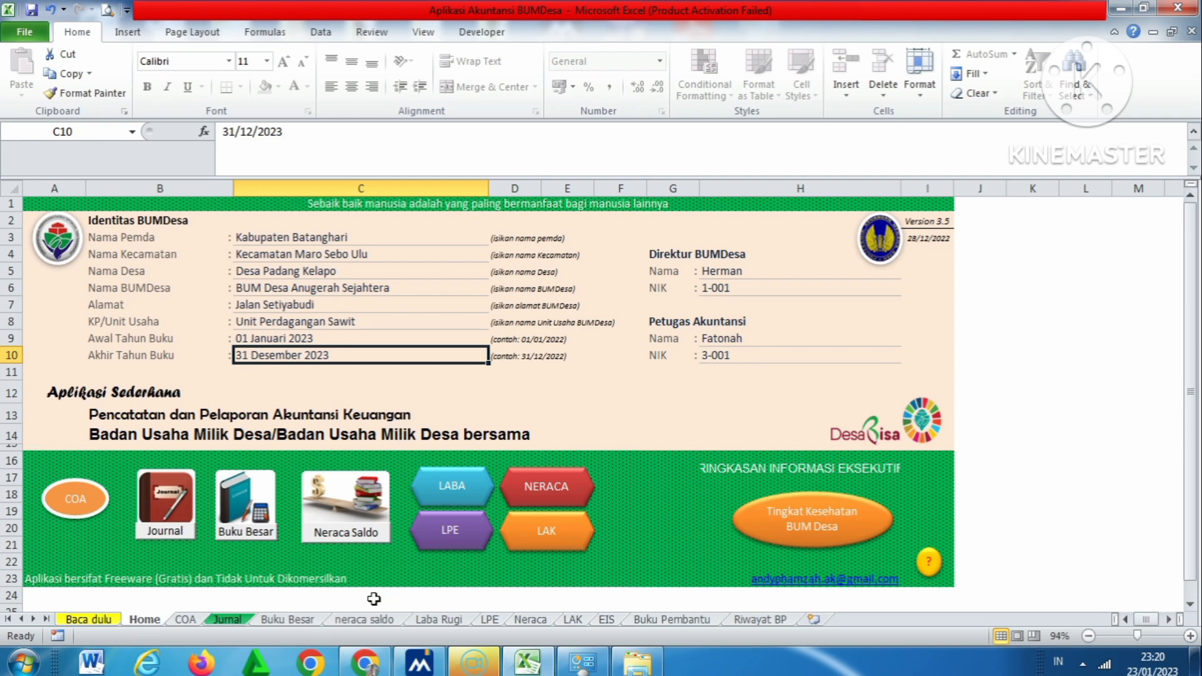
# Show the first entries of the Jurnal sheet
pyautogui.click(244, 621)
pyautogui.scroll(3, 401, 367)
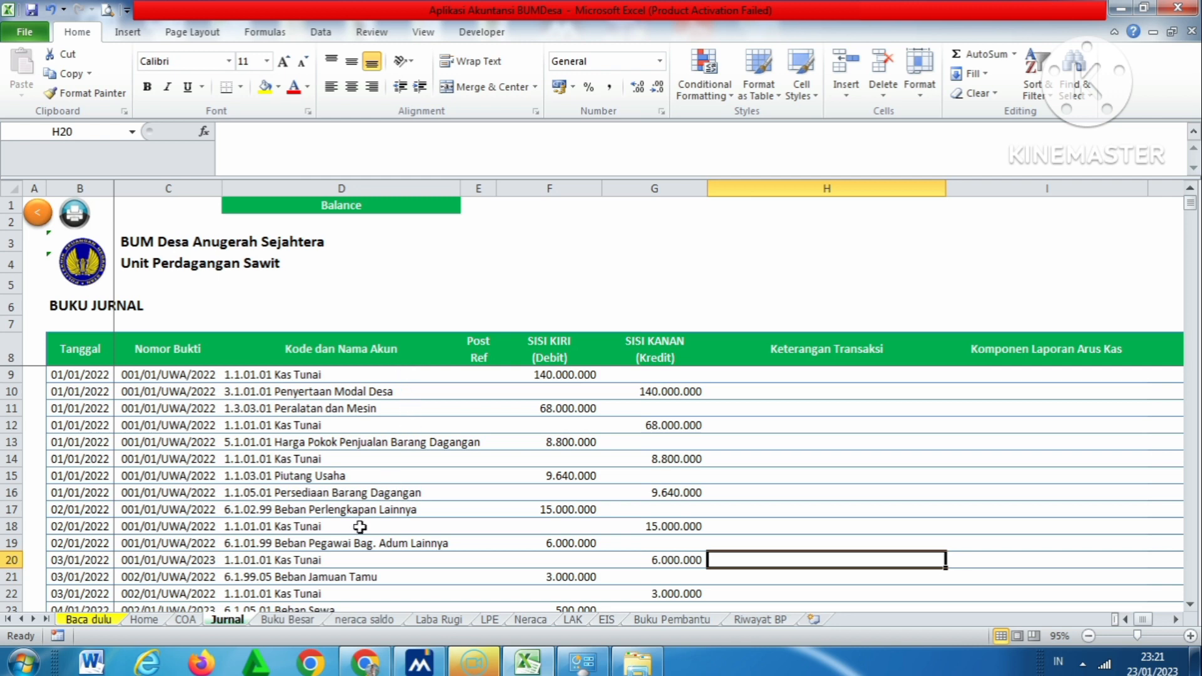
# Switch to the desktop and open the LAPORAN KEUANGAN folder inside the bumdes folder
pyautogui.click(104, 663)
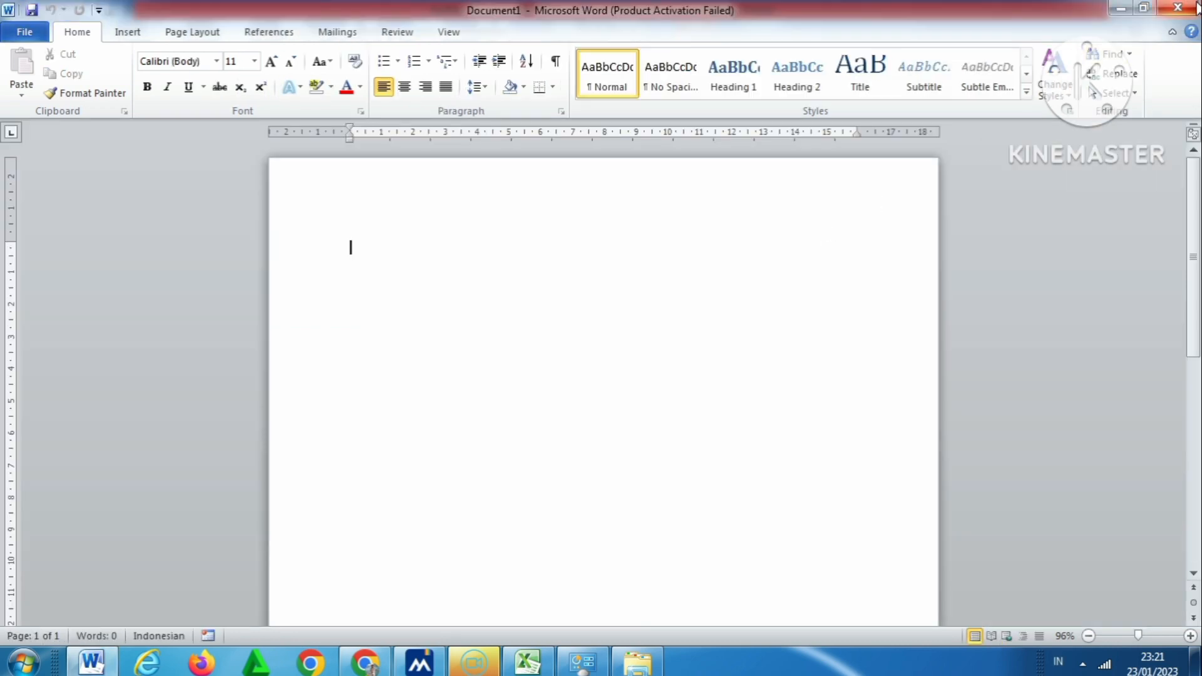
pyautogui.click(1194, 8)
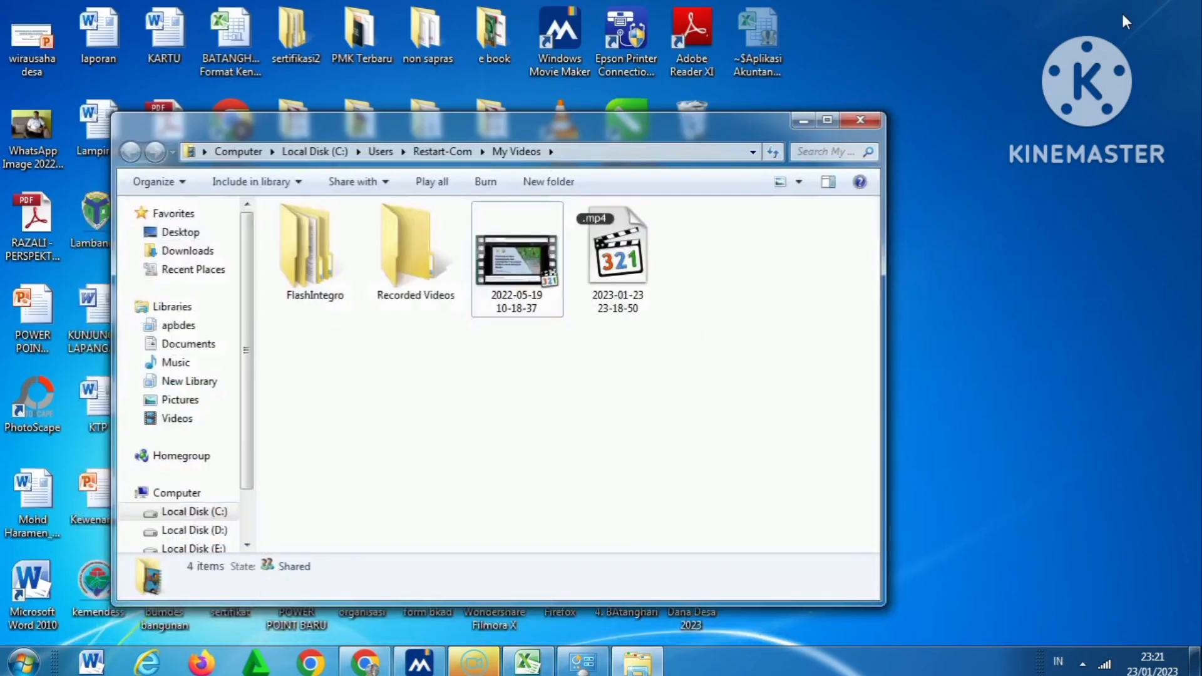
pyautogui.click(803, 121)
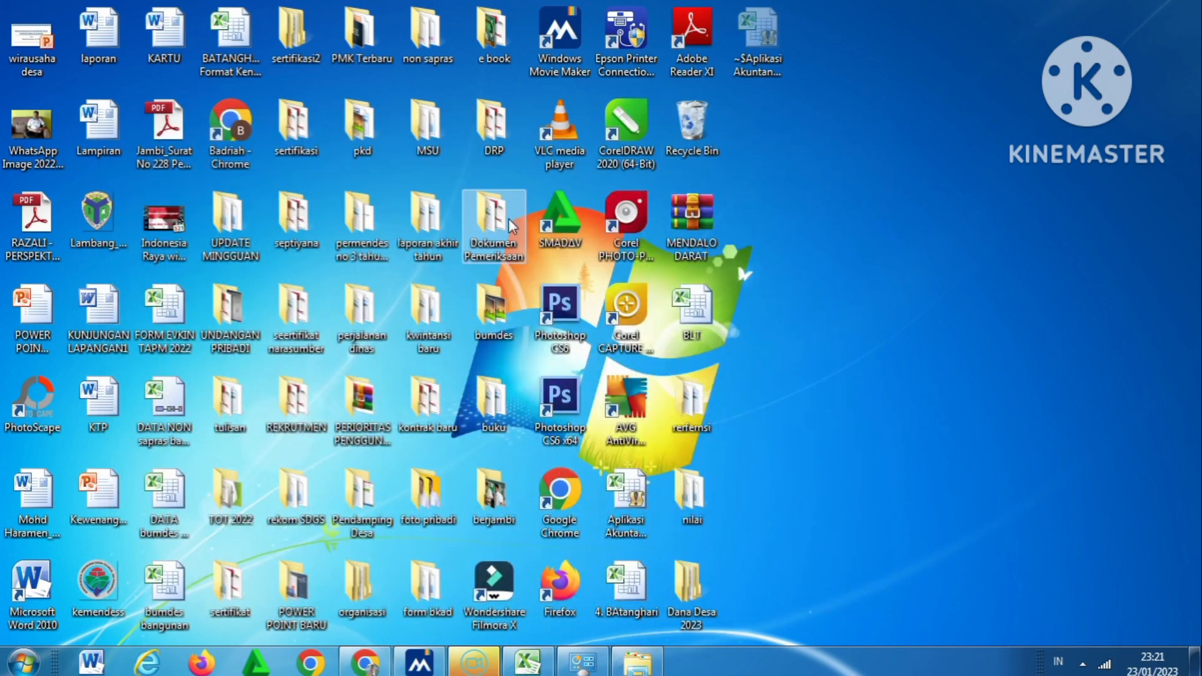
pyautogui.doubleClick(487, 327)
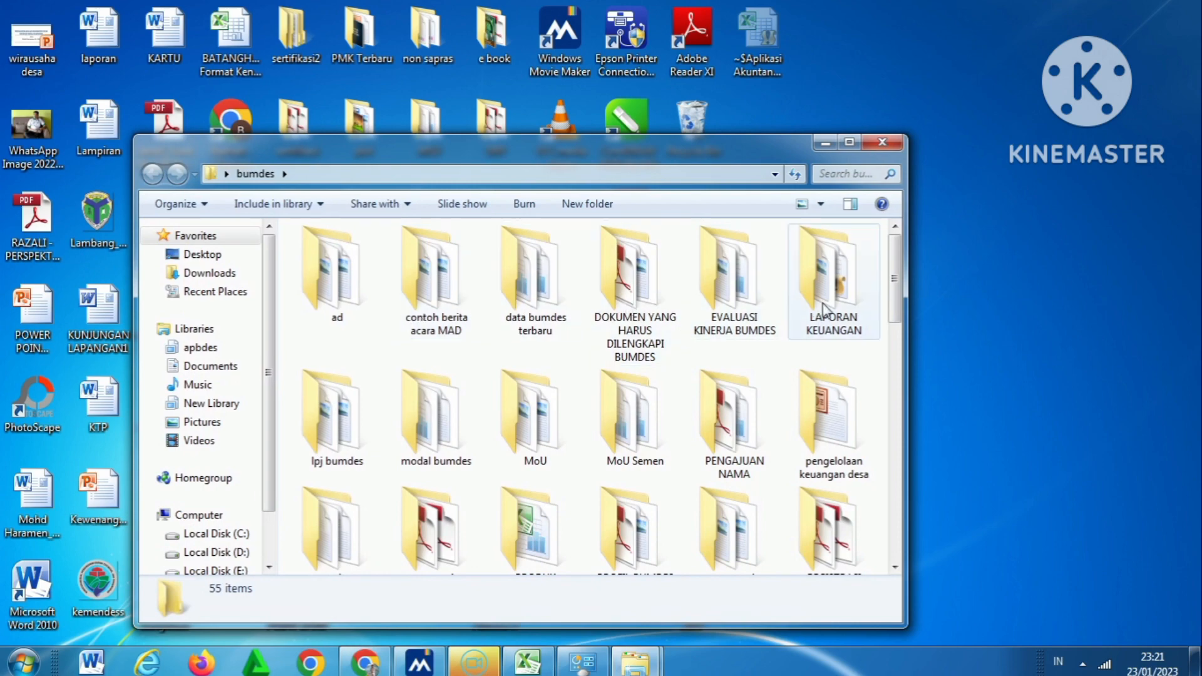
pyautogui.click(823, 311)
pyautogui.doubleClick(822, 303)
pyautogui.doubleClick(406, 275)
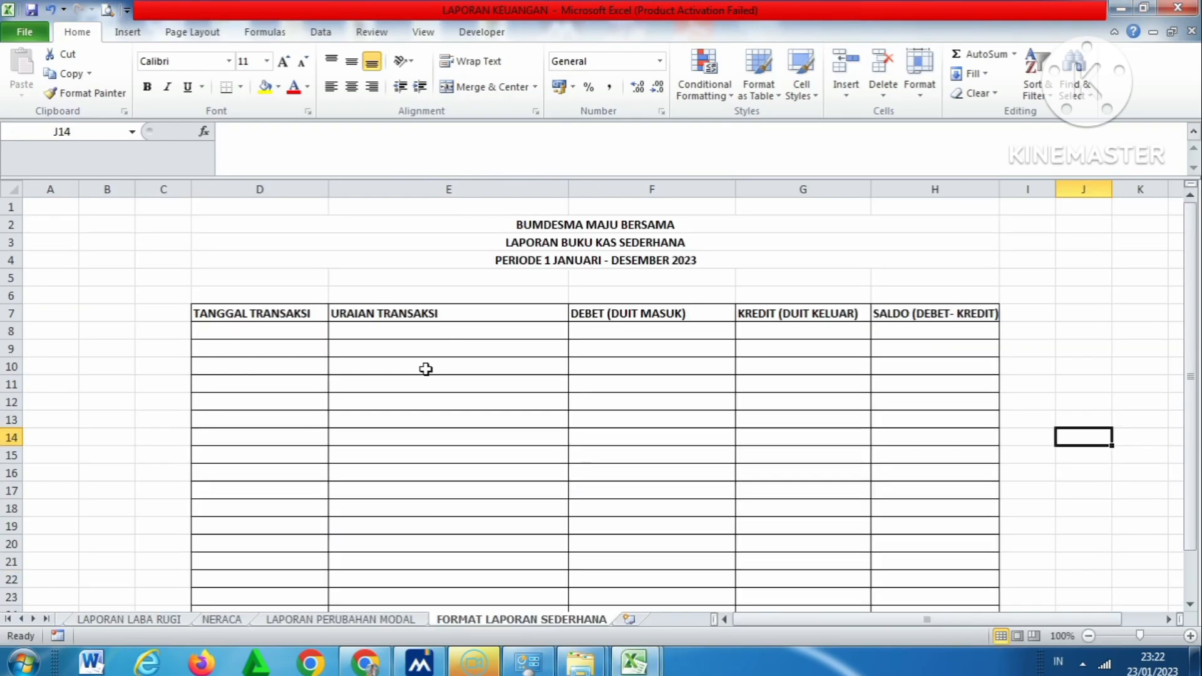
pyautogui.scroll(-1, 433, 382)
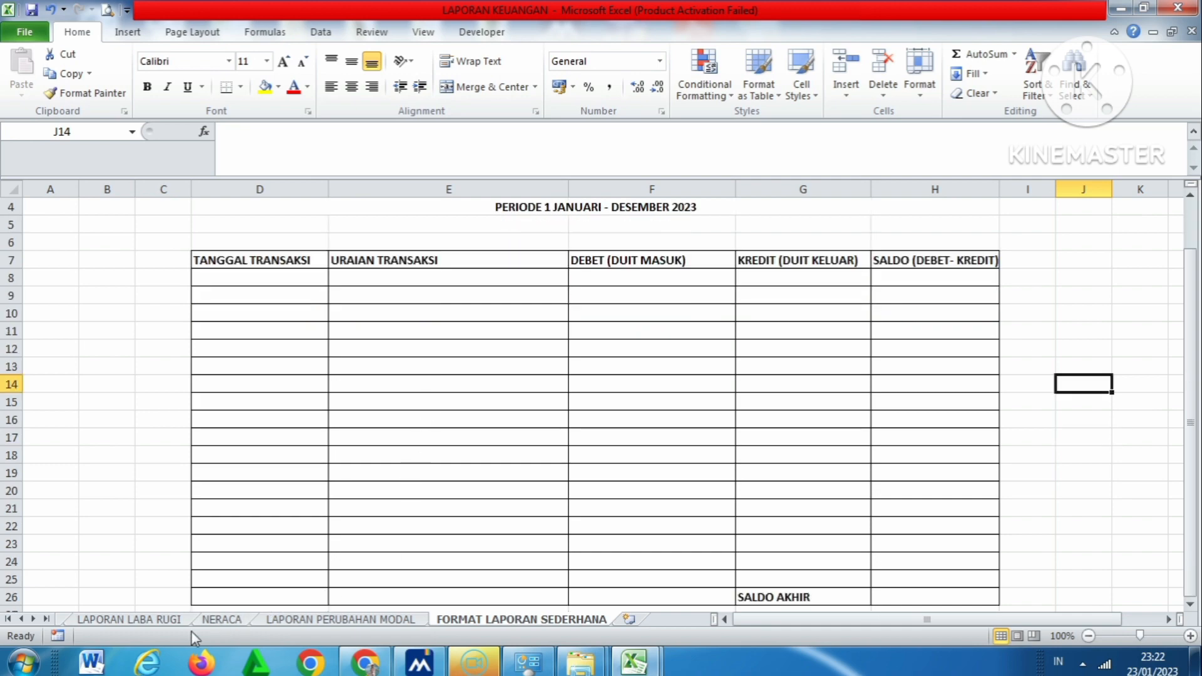
pyautogui.click(1177, 7)
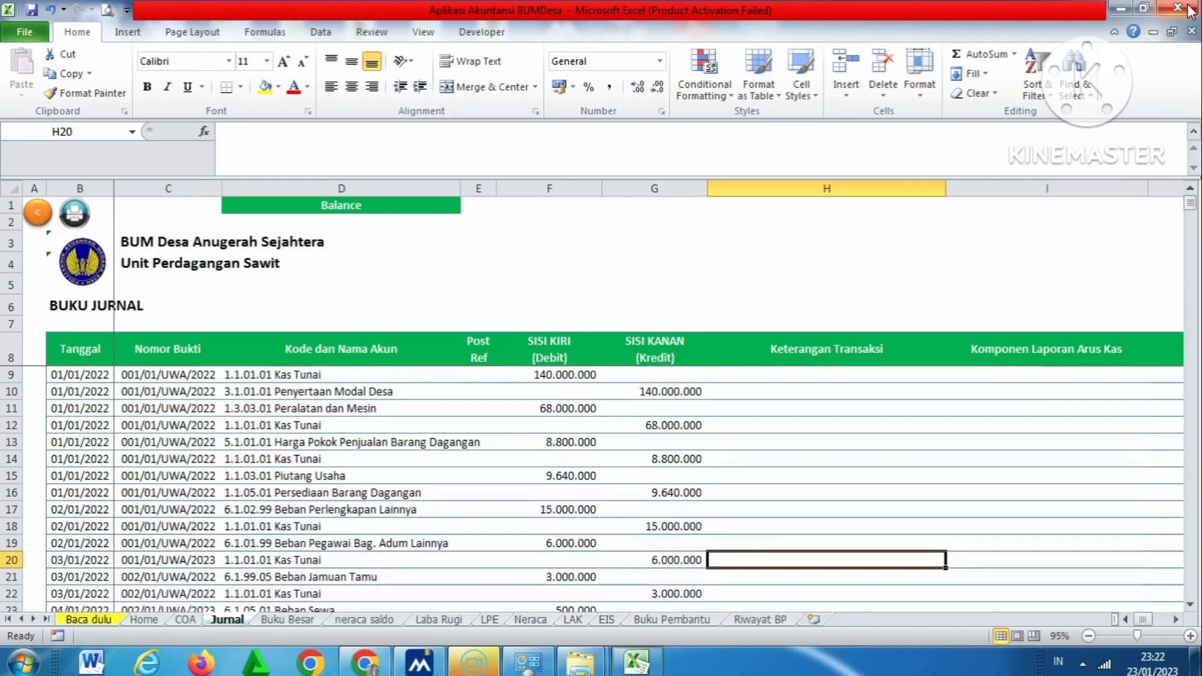
# Open the SIMULASI TRANSAKSI bumdes barokah document in Word and select the text of its first transaction
pyautogui.click(1111, 10)
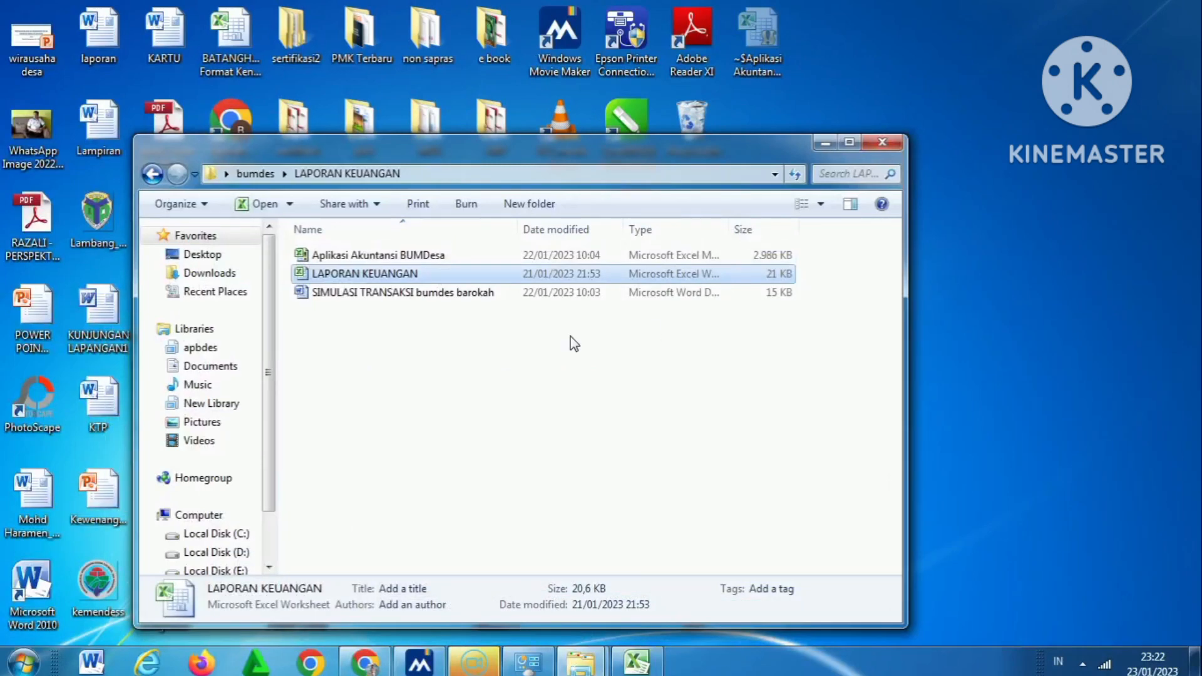
pyautogui.doubleClick(443, 299)
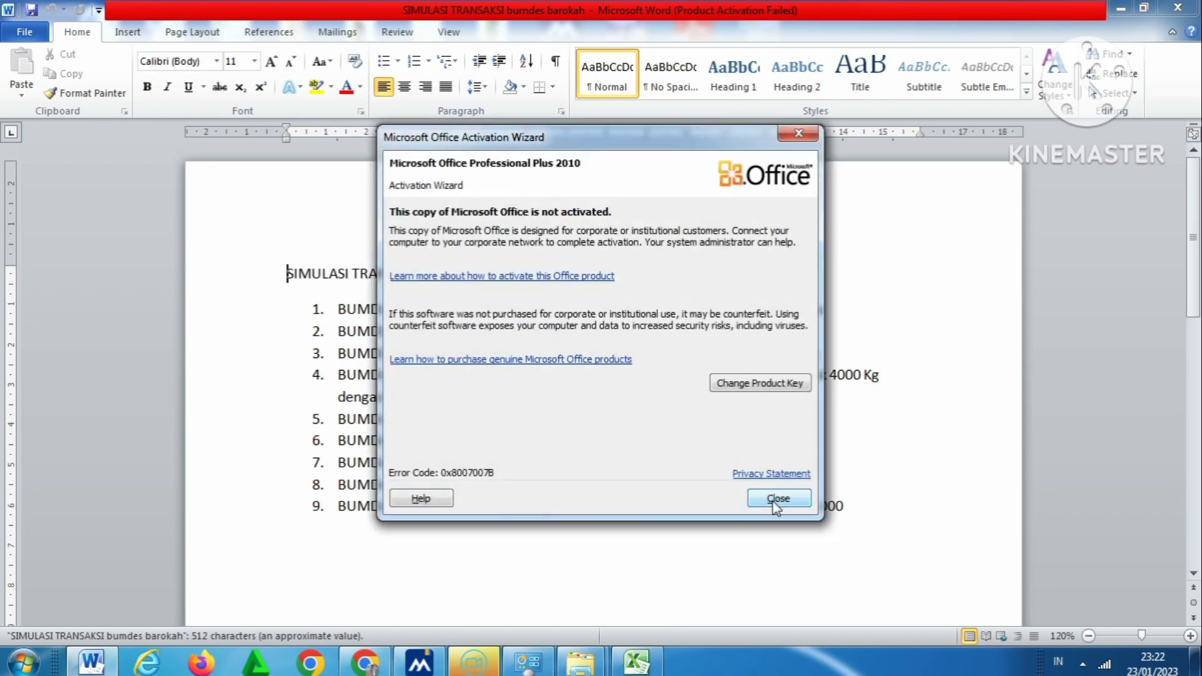
pyautogui.click(776, 497)
pyautogui.moveTo(395, 308); pyautogui.dragTo(818, 313)
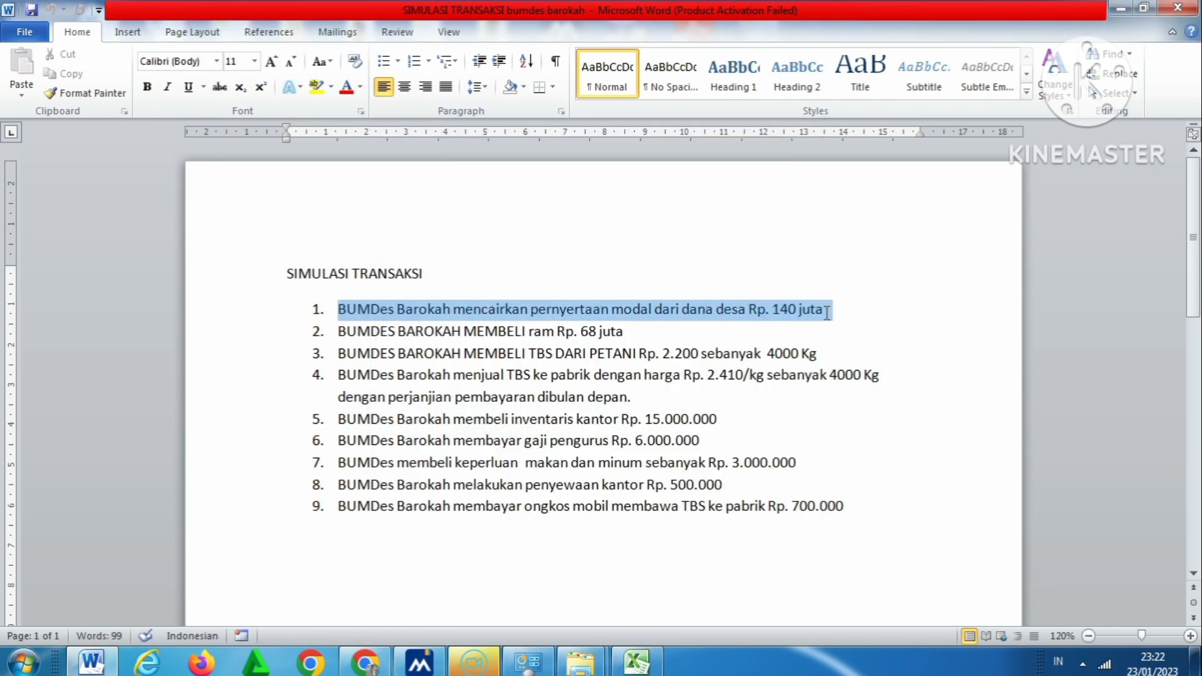
# Switch to Excel and examine the first transaction's Jurnal entries: the Kas Tunai debit and the Penyertaan Modal Desa credit
pyautogui.moveTo(475, 671)
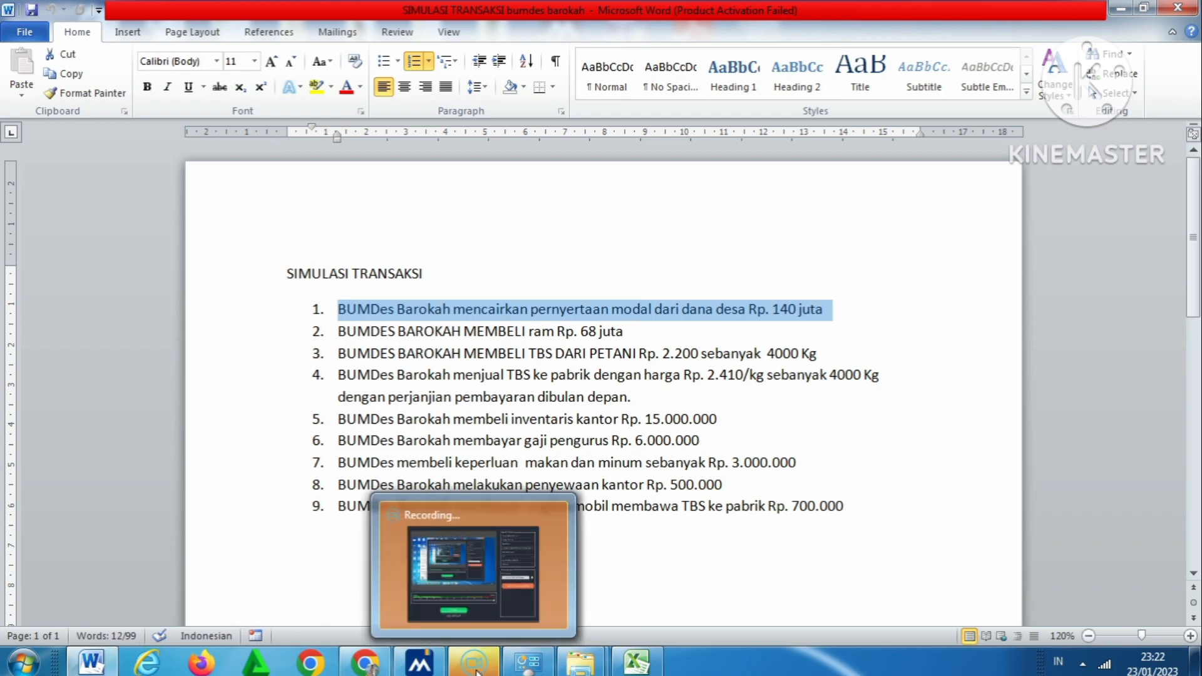
pyautogui.click(636, 662)
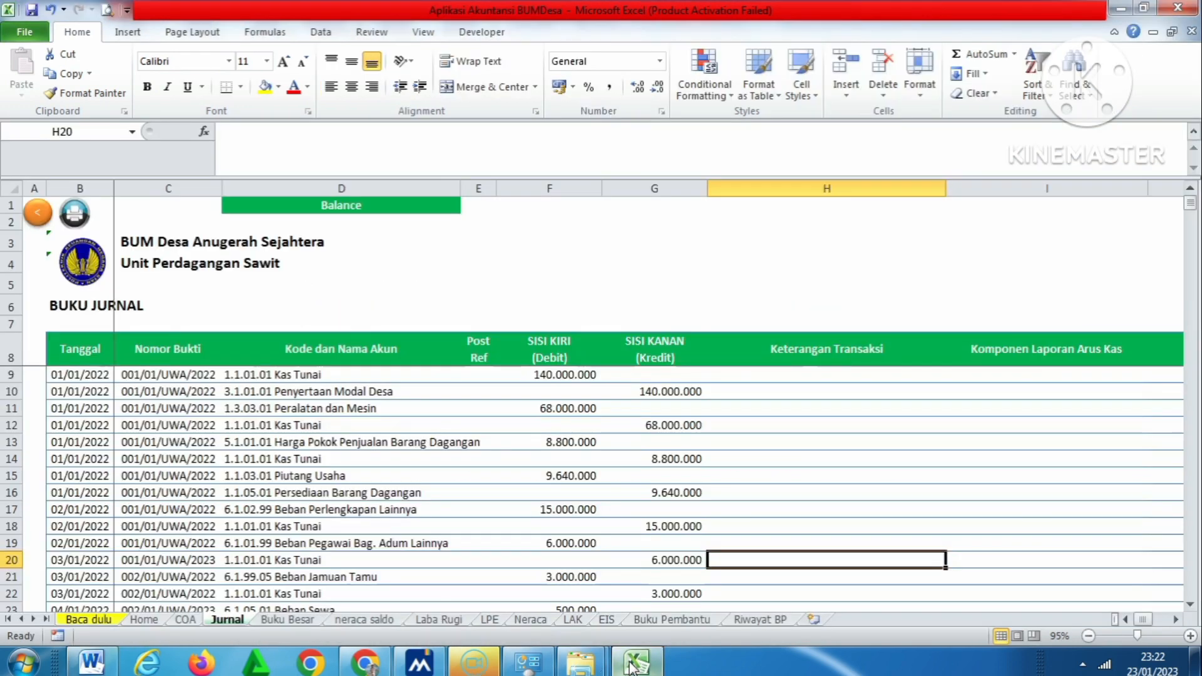
pyautogui.click(318, 380)
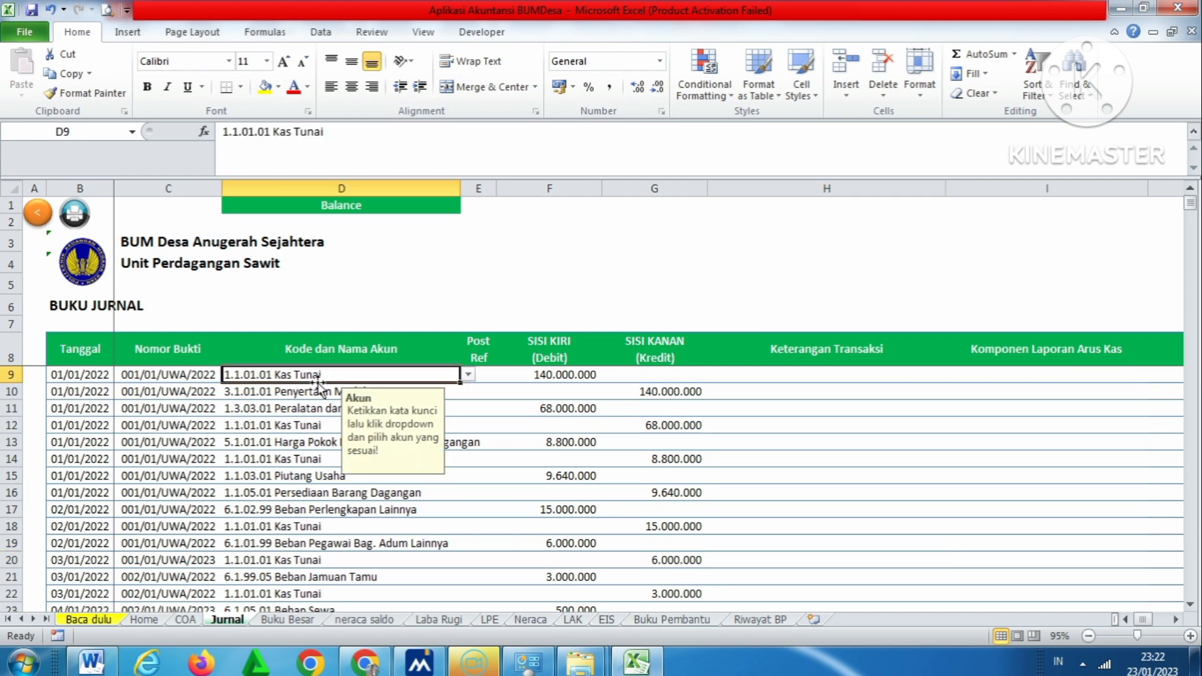
pyautogui.click(783, 409)
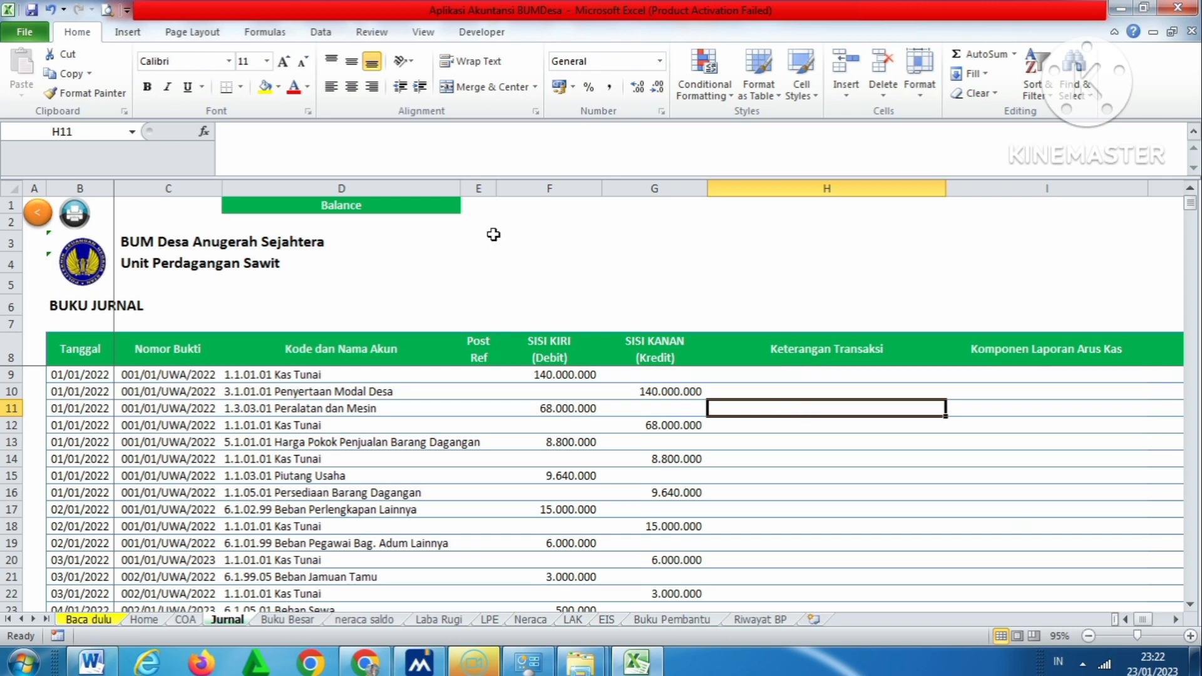
pyautogui.click(393, 382)
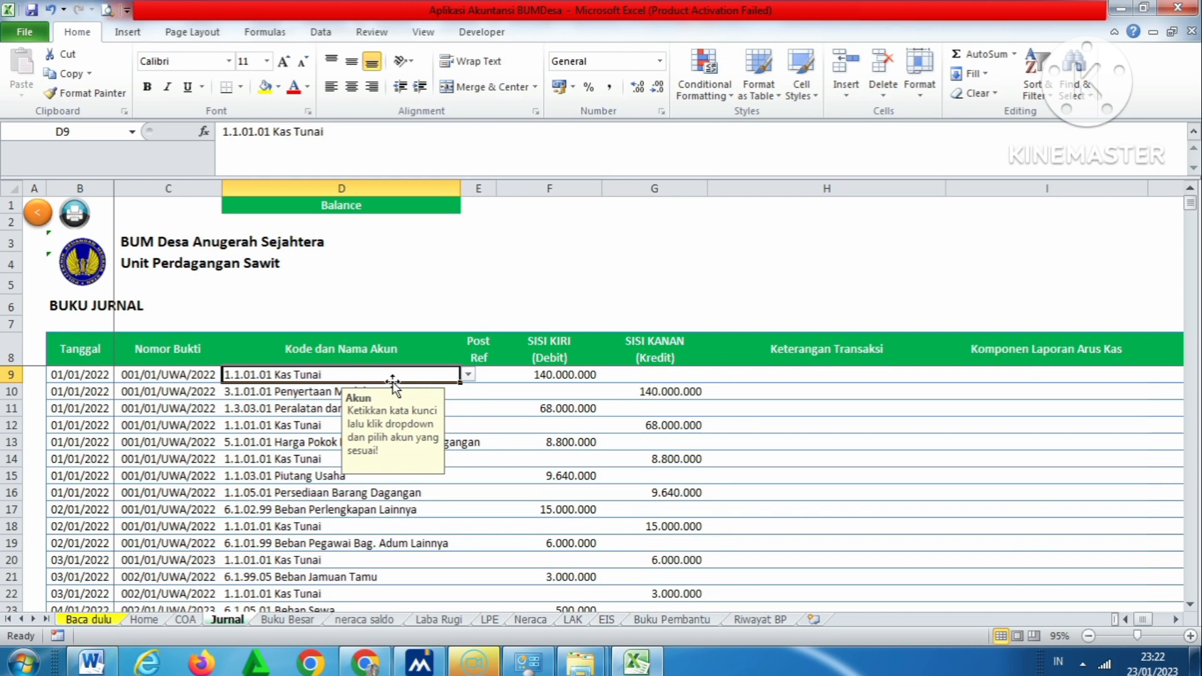
pyautogui.click(836, 402)
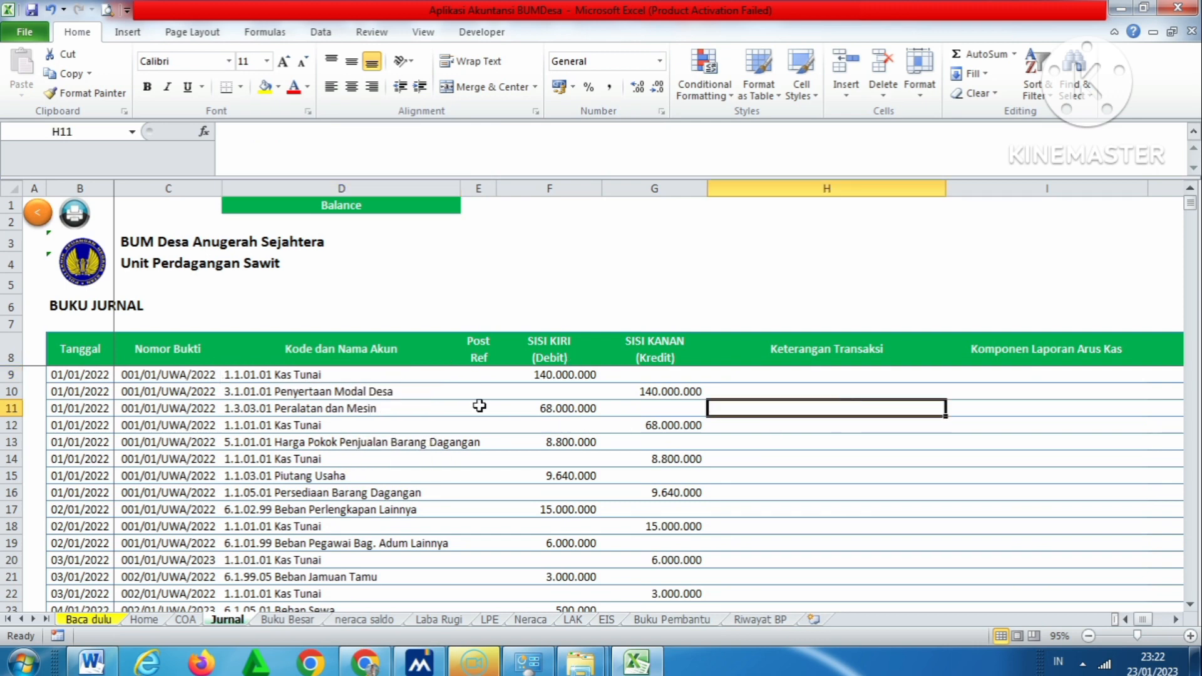
pyautogui.click(374, 390)
pyautogui.click(666, 388)
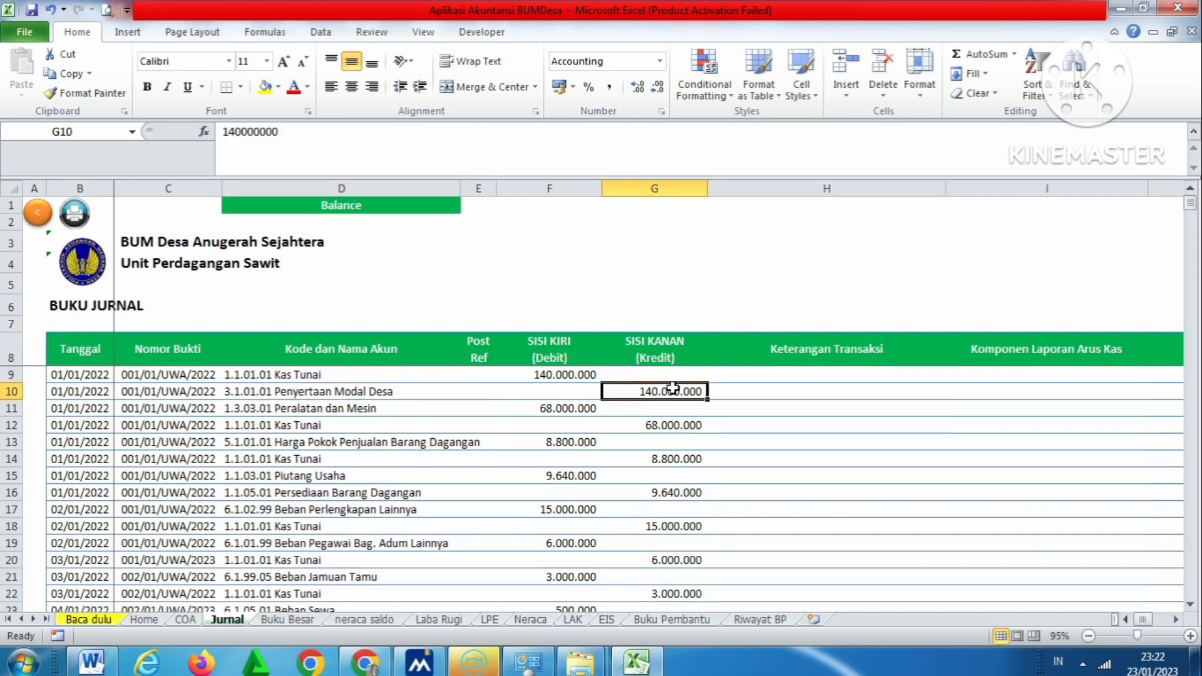
# Compare the second transaction in the Word document with its Peralatan dan Mesin and Kas Tunai entries in Excel's Jurnal sheet
pyautogui.click(108, 662)
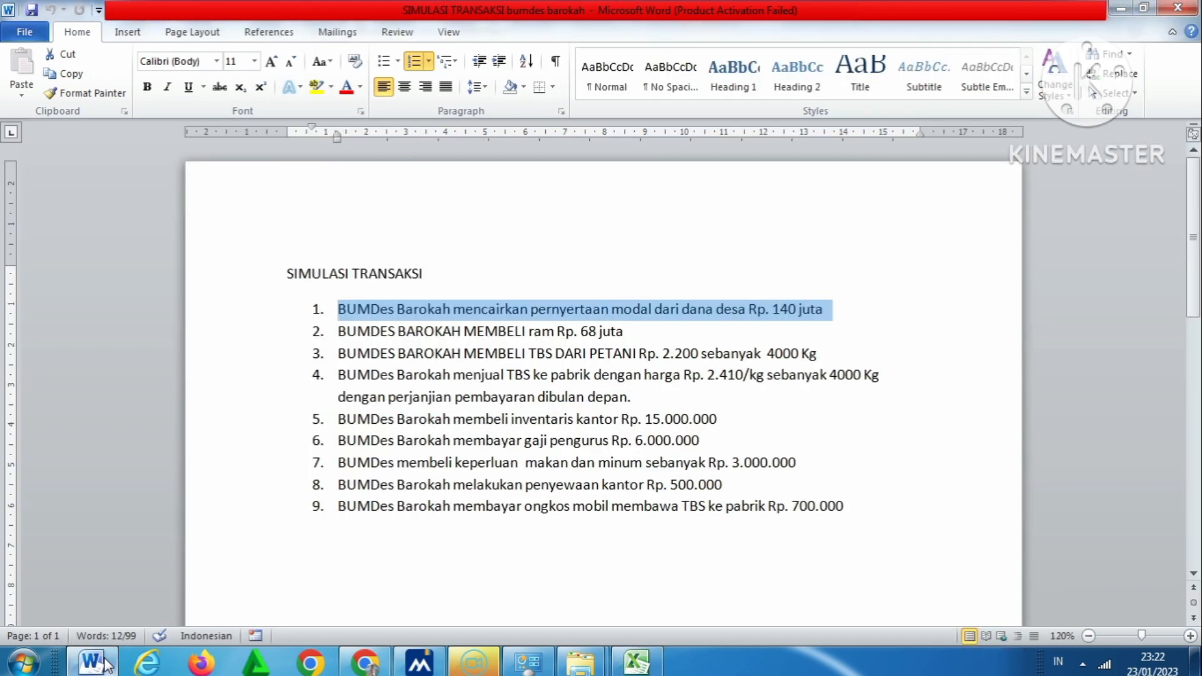
pyautogui.click(461, 338)
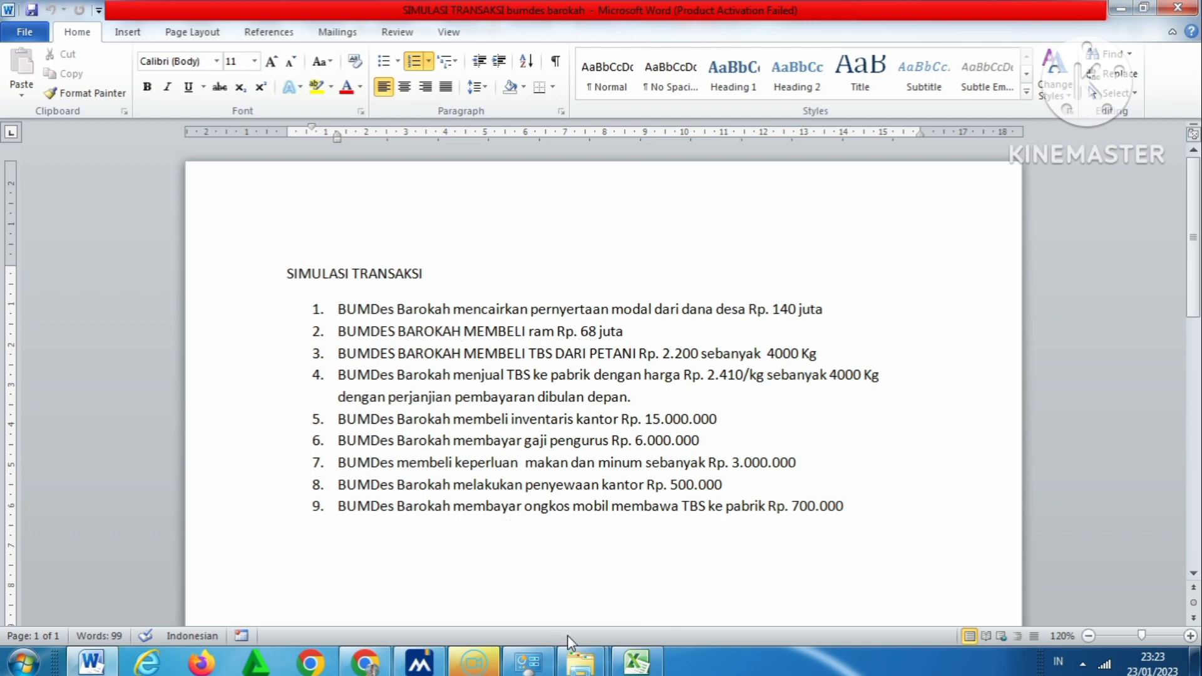
pyautogui.click(630, 660)
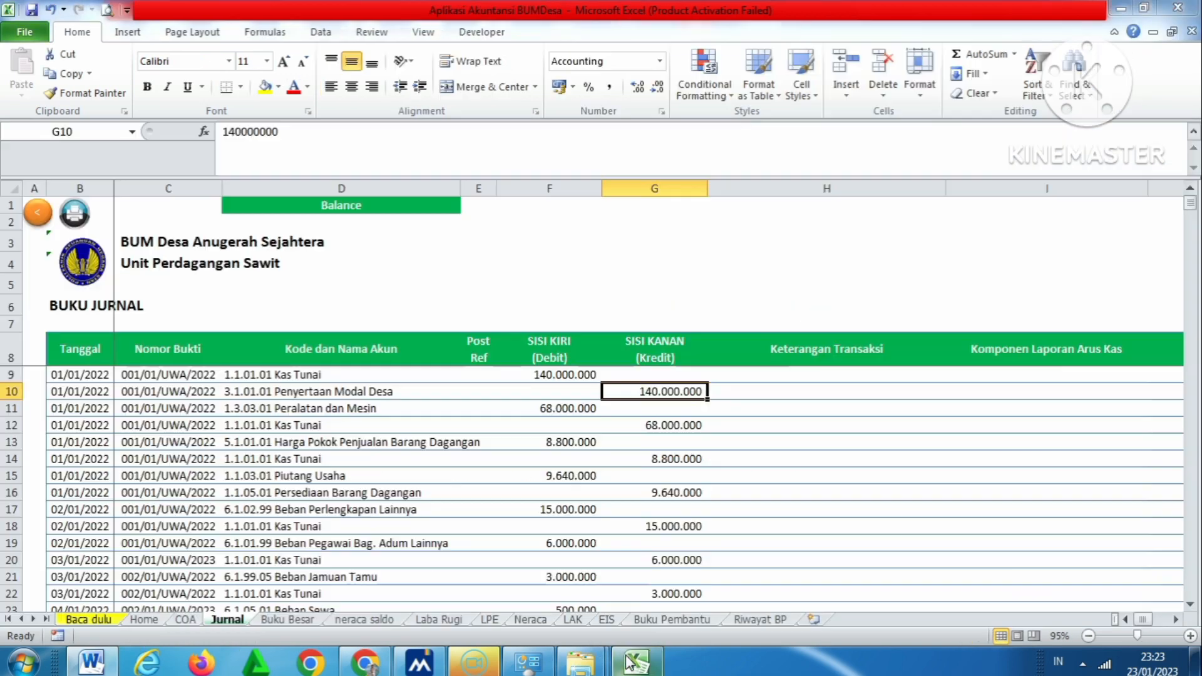
pyautogui.click(321, 412)
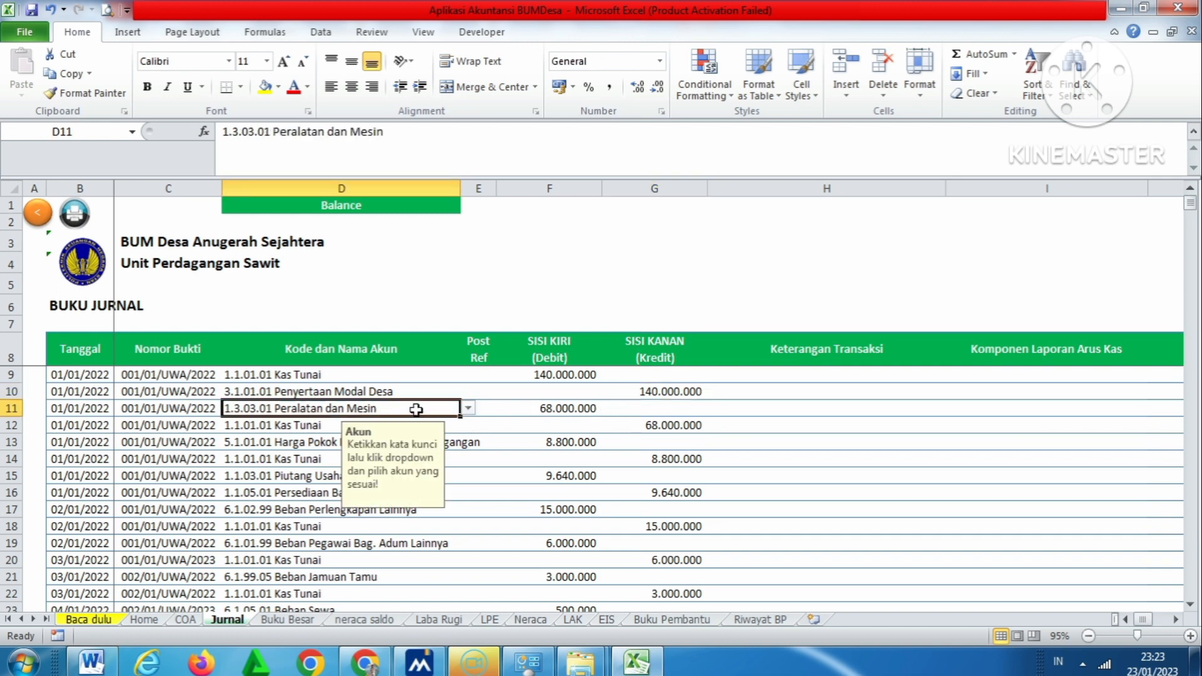
pyautogui.click(548, 407)
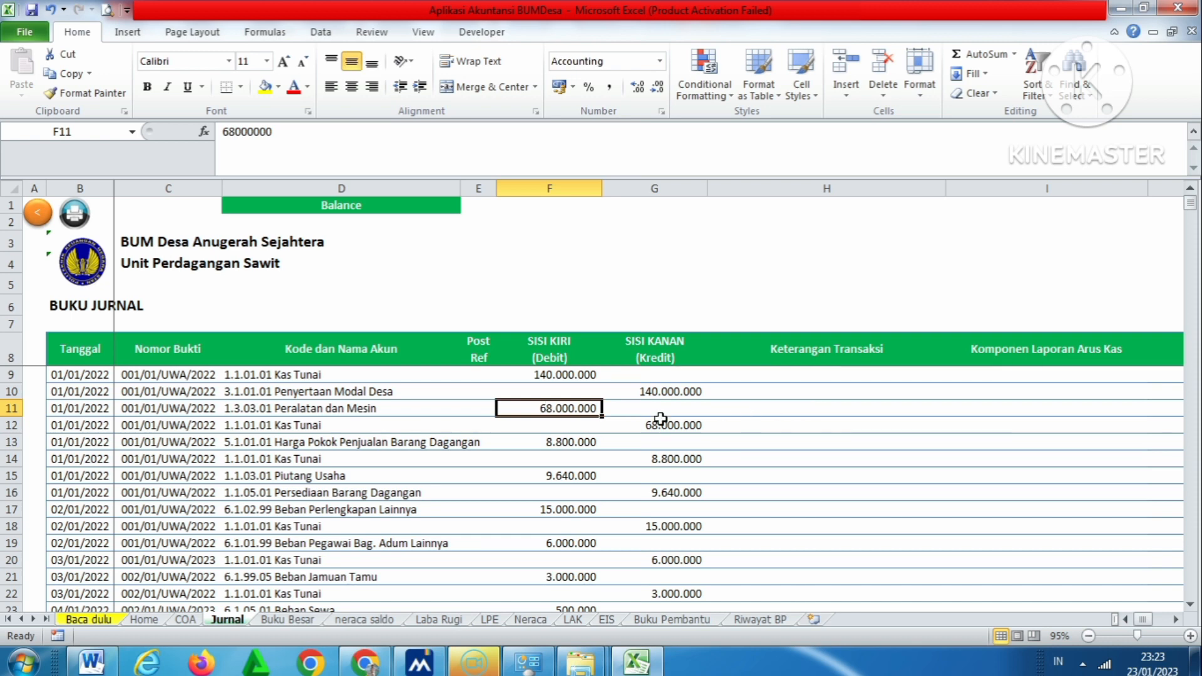
pyautogui.click(308, 428)
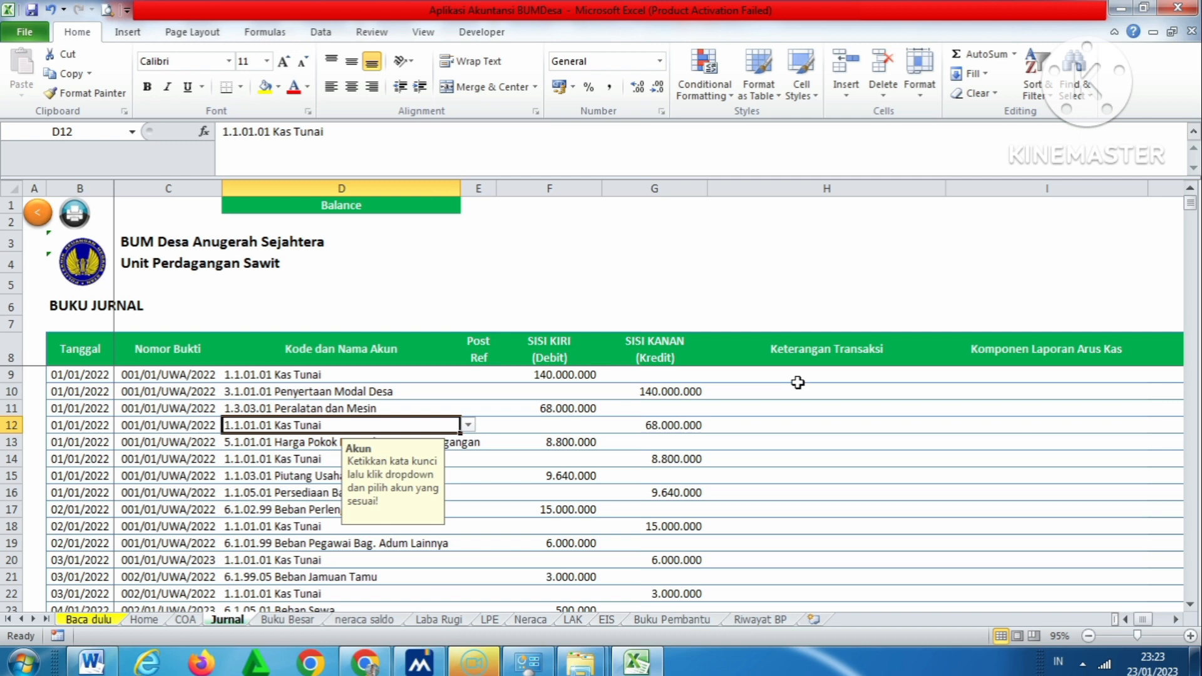
# Review the second transaction's journal rows again, checking the Peralatan dan Mesin debit and the Kas Tunai credit with their amounts
pyautogui.click(413, 408)
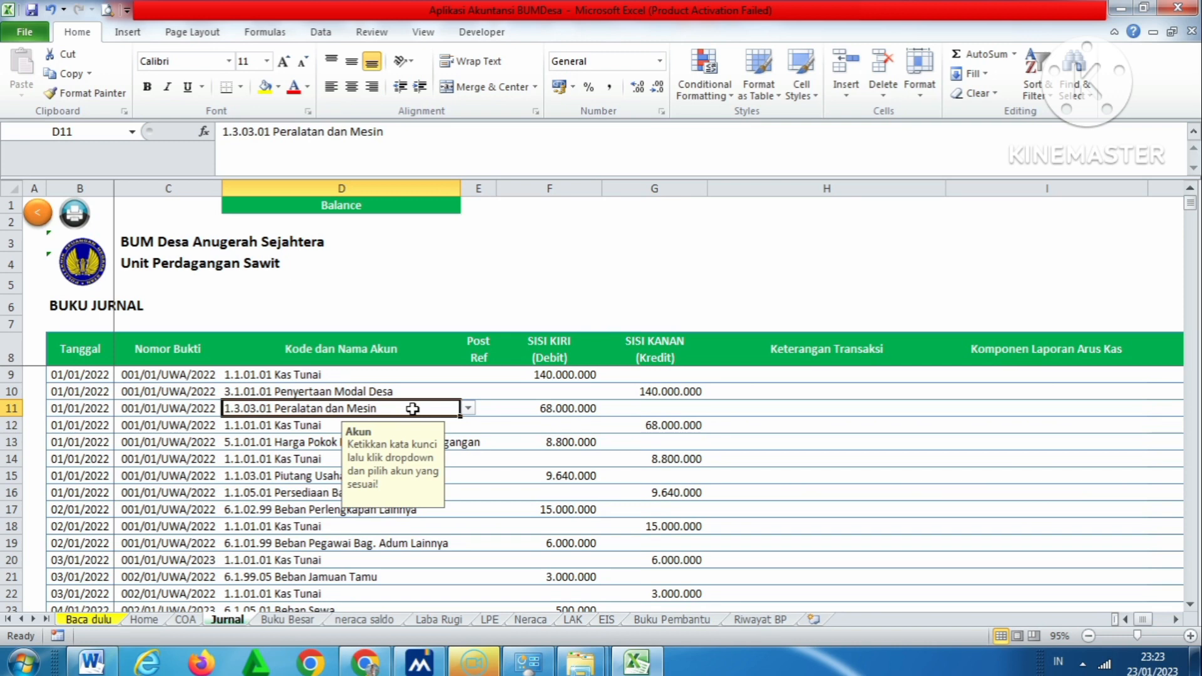
pyautogui.click(552, 409)
pyautogui.click(380, 427)
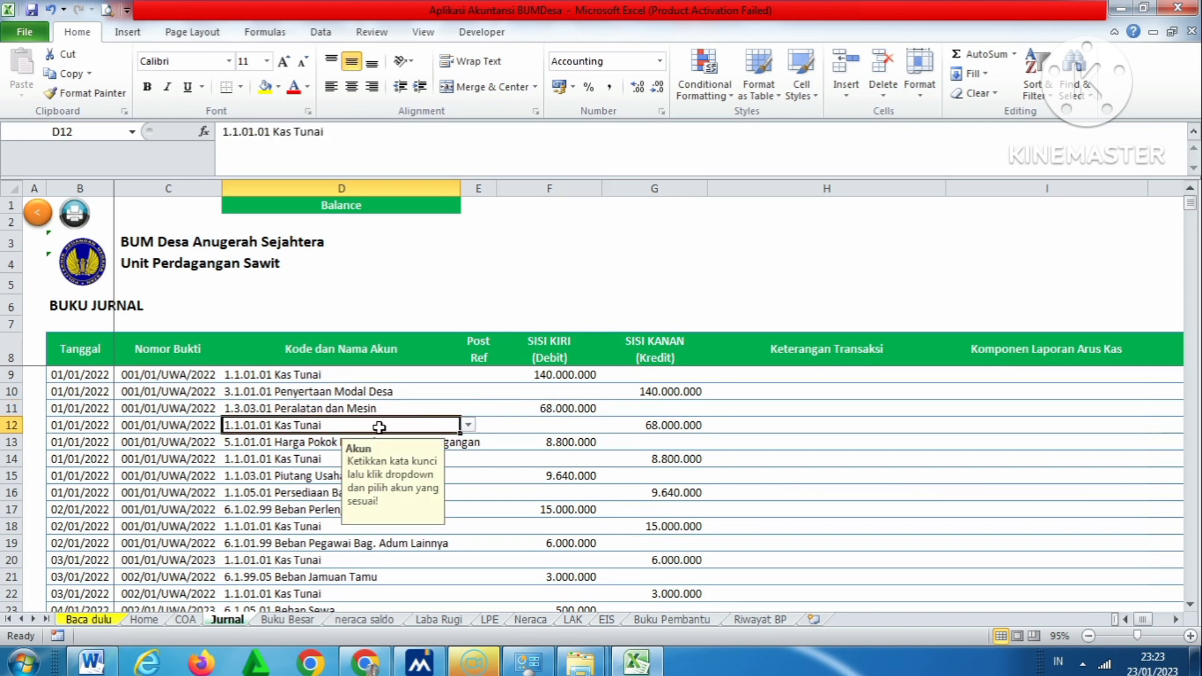
pyautogui.click(657, 428)
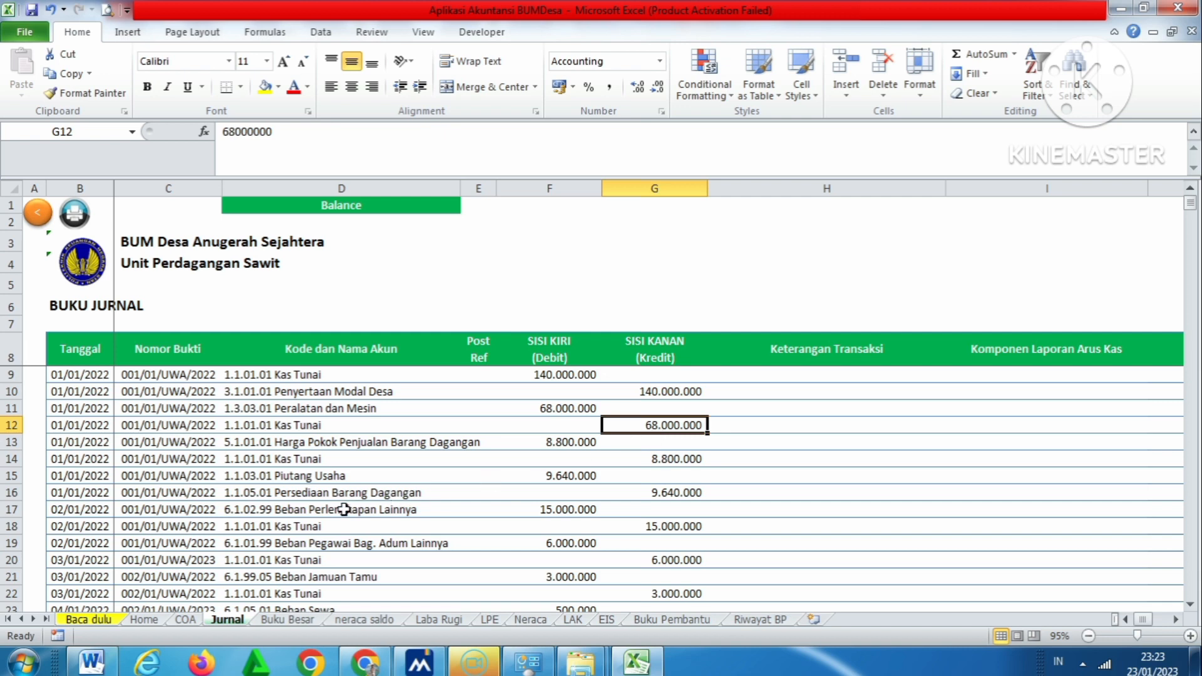
# Compare the third transaction in the Word document with its Harga Pokok Penjualan Barang Dagangan debit and Kas Tunai credit in Excel
pyautogui.click(97, 669)
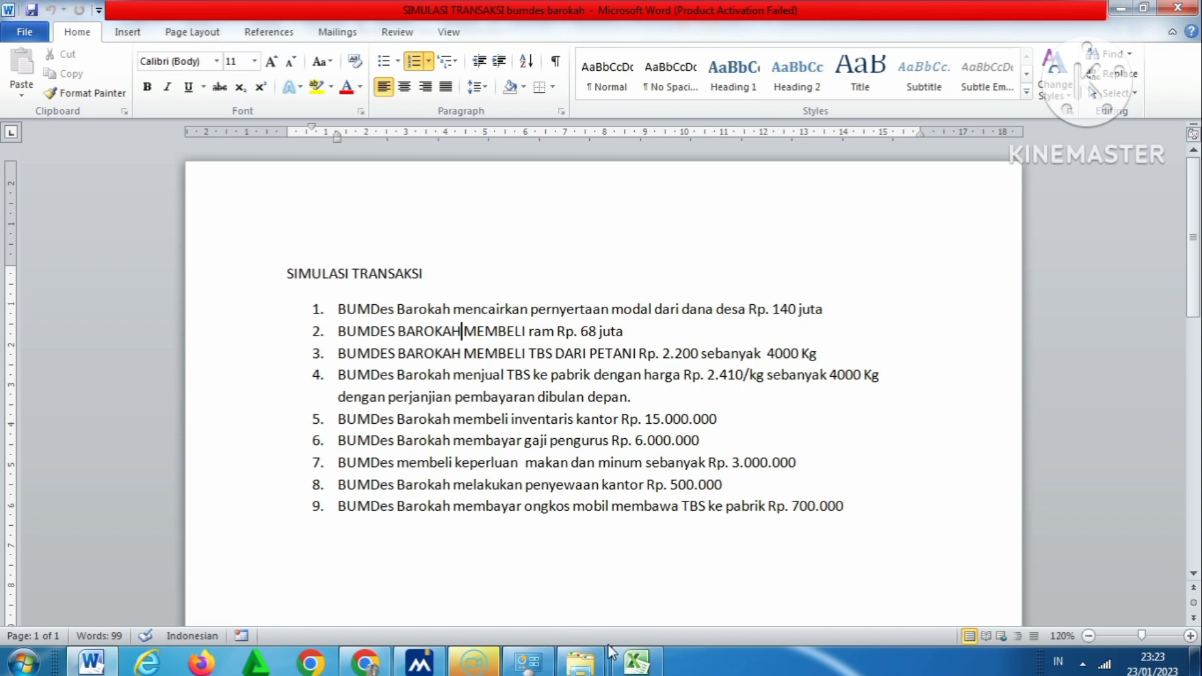
pyautogui.click(636, 662)
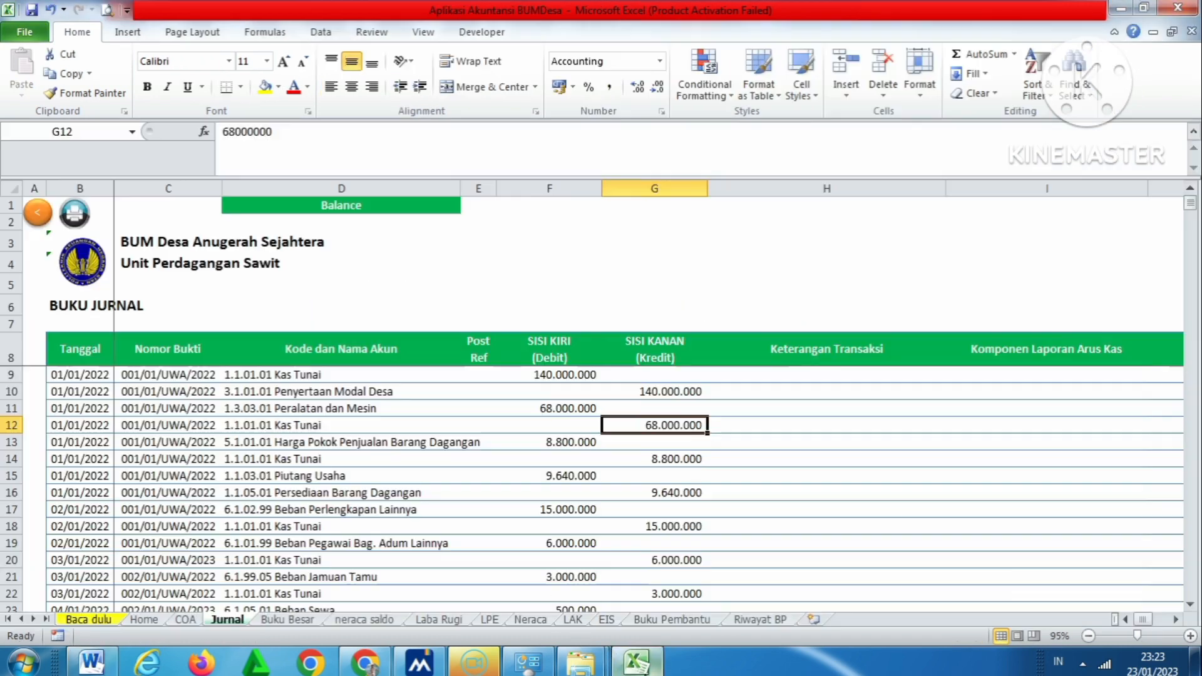
pyautogui.click(344, 443)
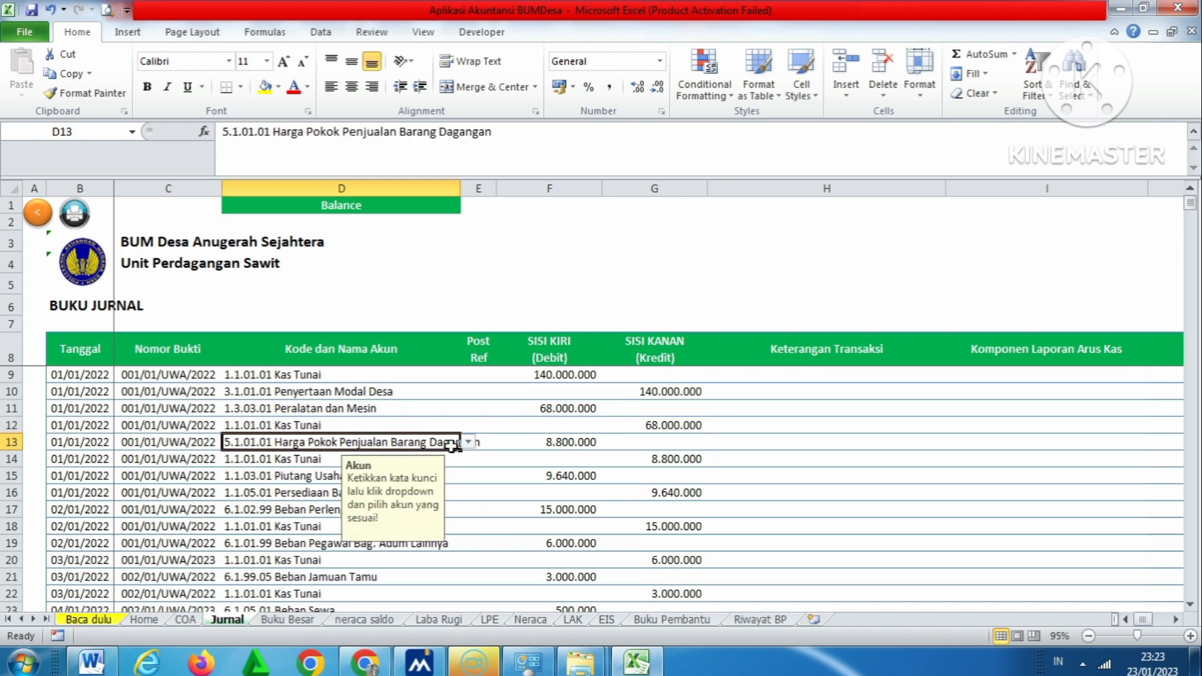
pyautogui.click(884, 437)
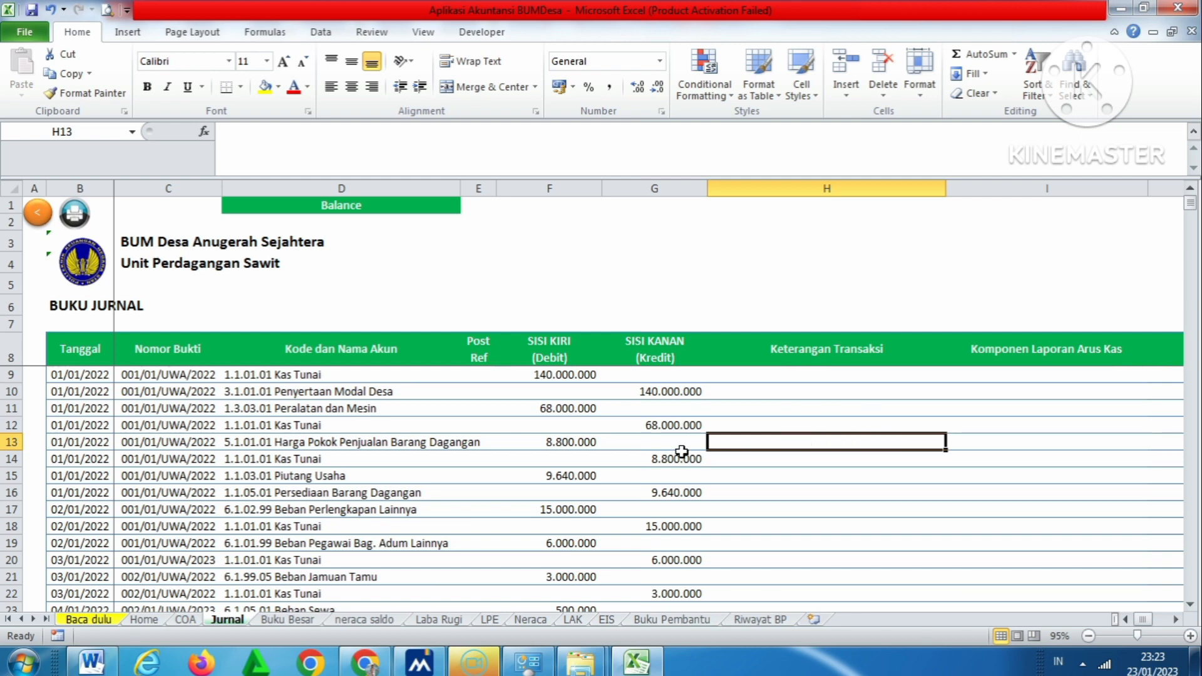
pyautogui.click(578, 446)
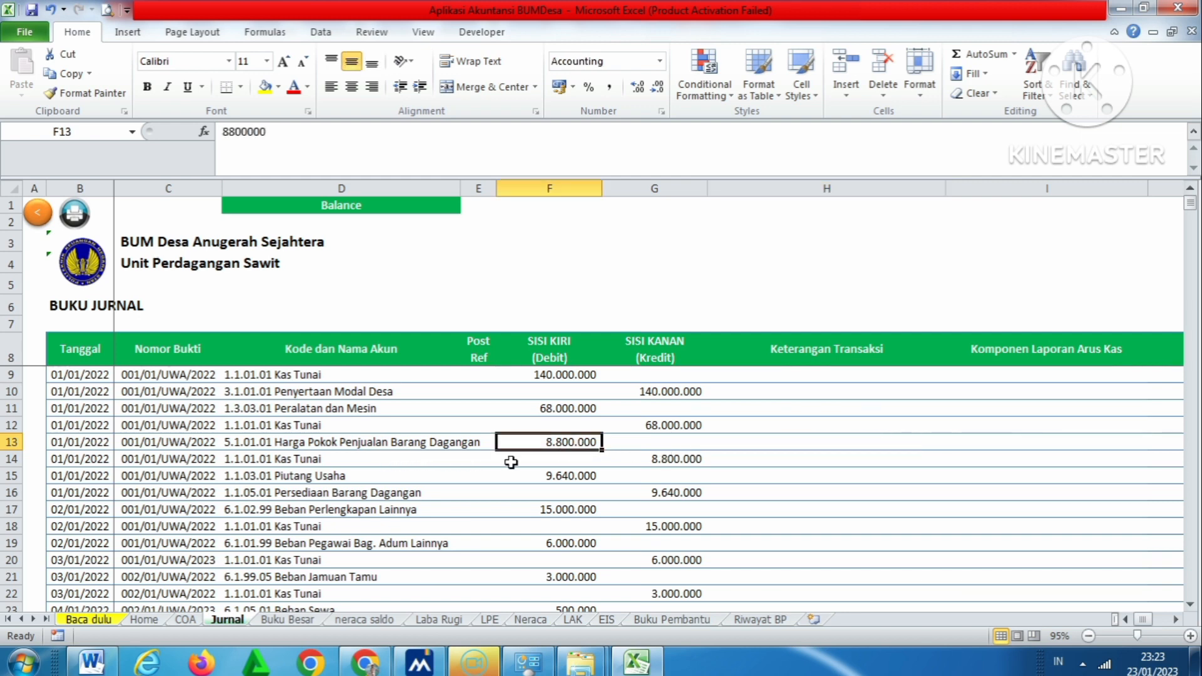
pyautogui.click(657, 464)
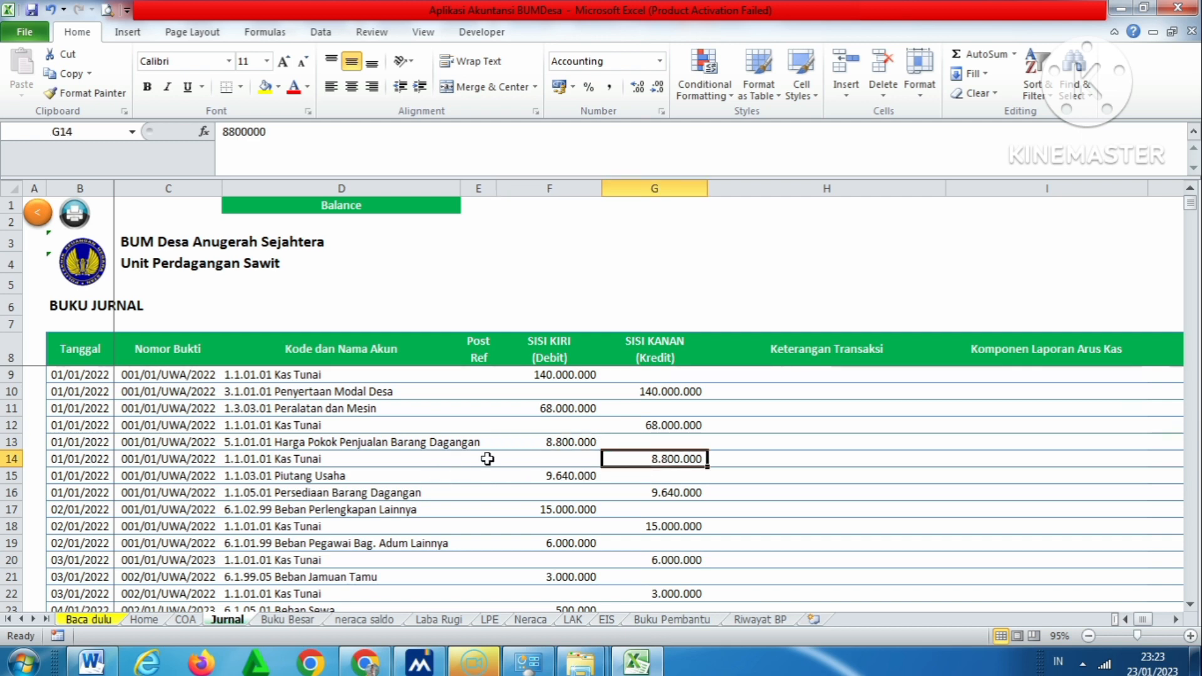
pyautogui.click(760, 460)
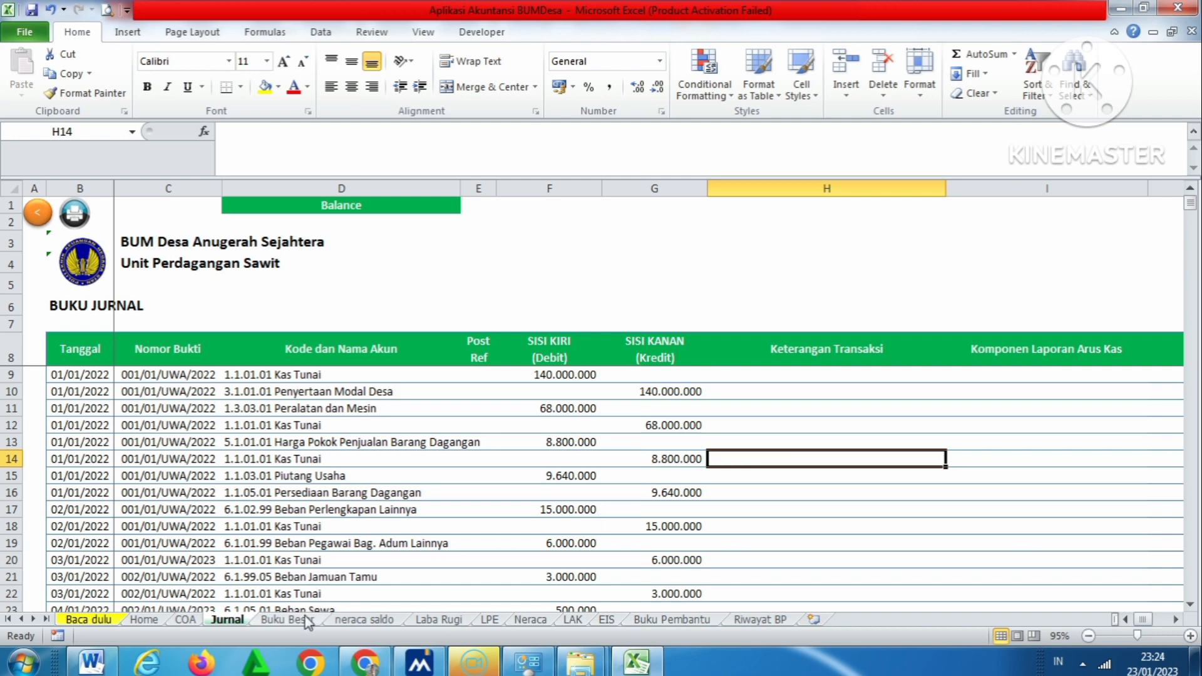
# Switch to the Word document and highlight the fourth transaction, including its clause about payment next month
pyautogui.click(101, 667)
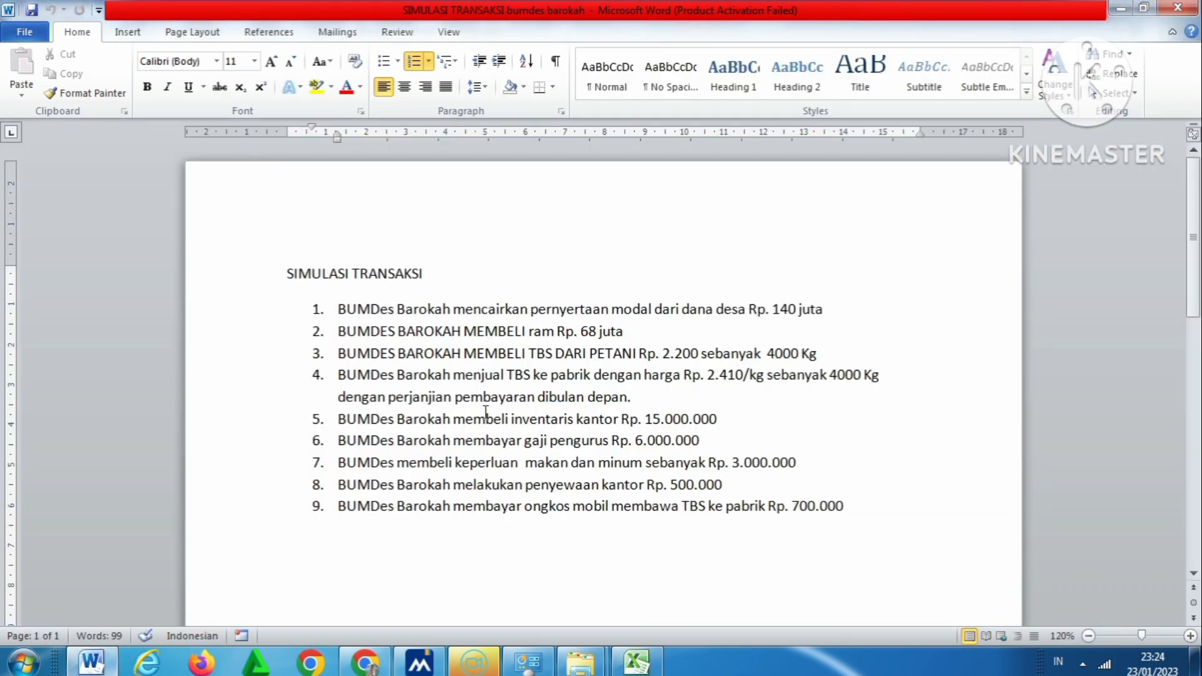
pyautogui.moveTo(398, 376); pyautogui.dragTo(719, 394)
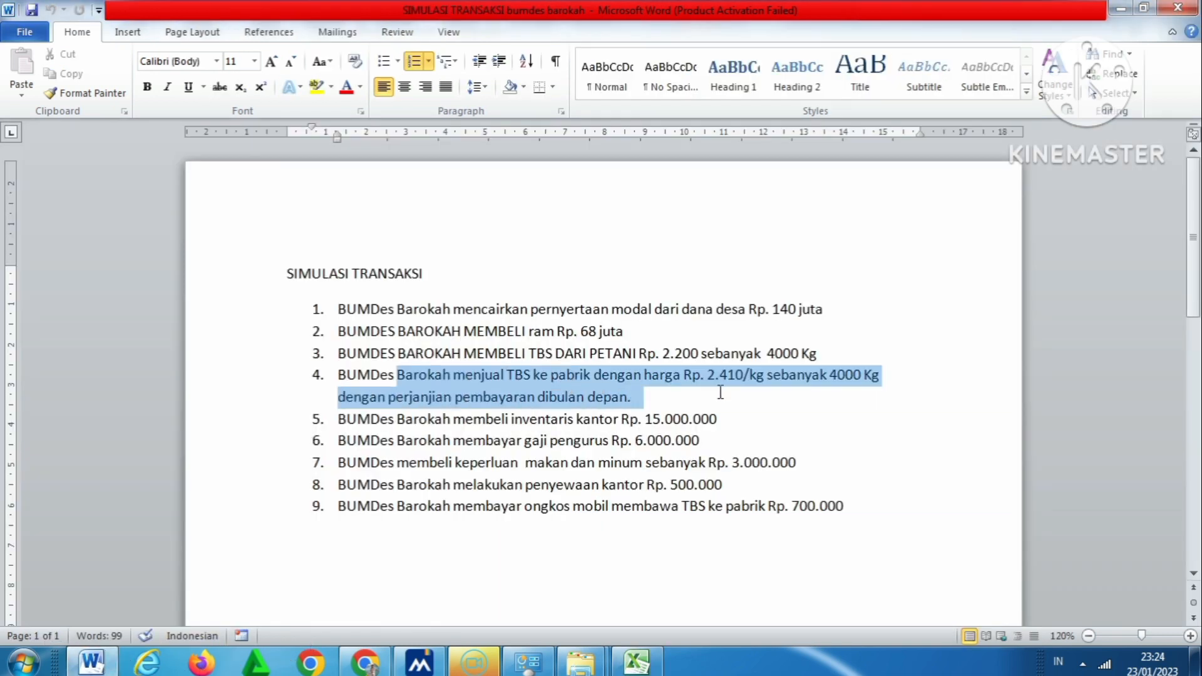
pyautogui.click(718, 419)
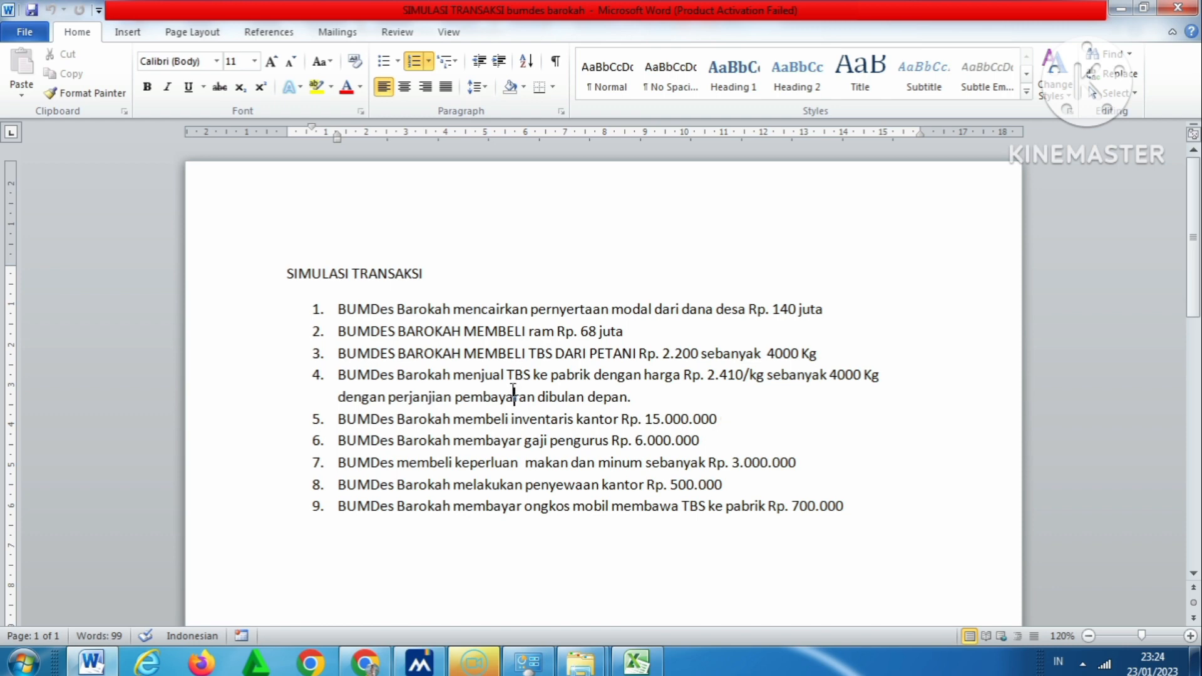
pyautogui.moveTo(516, 397); pyautogui.dragTo(638, 397)
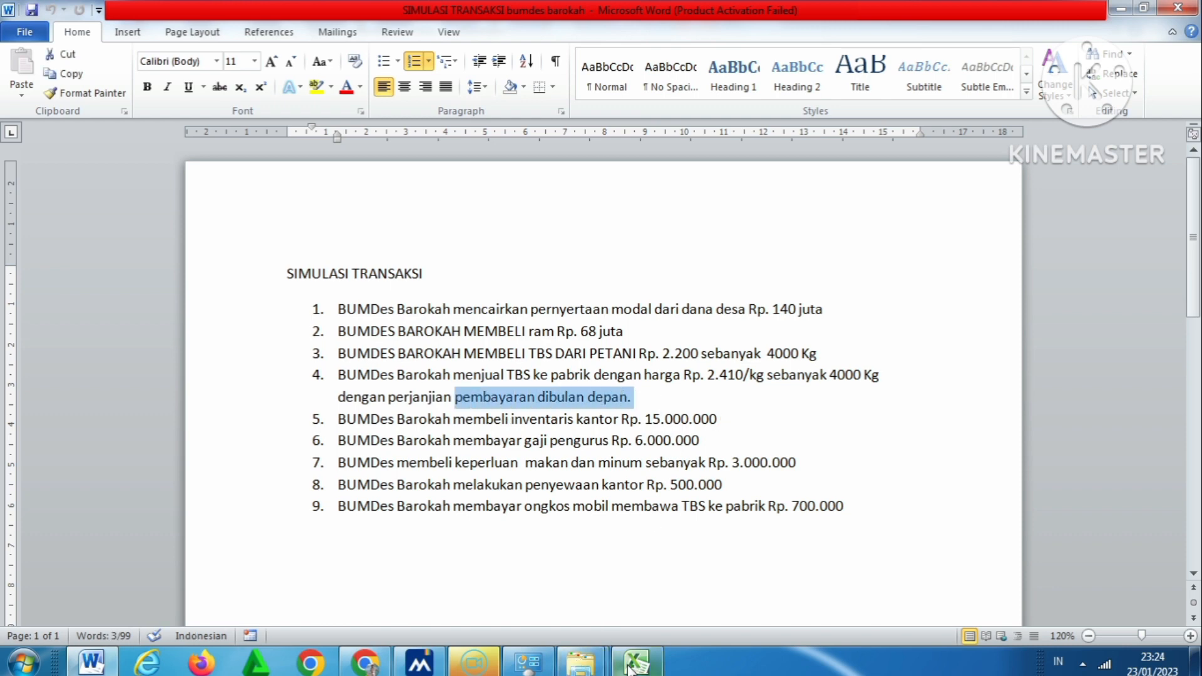
# Switch to Excel and examine the fourth transaction's Piutang Usaha debit and Persediaan Barang Dagangan credit in the Jurnal sheet
pyautogui.click(637, 662)
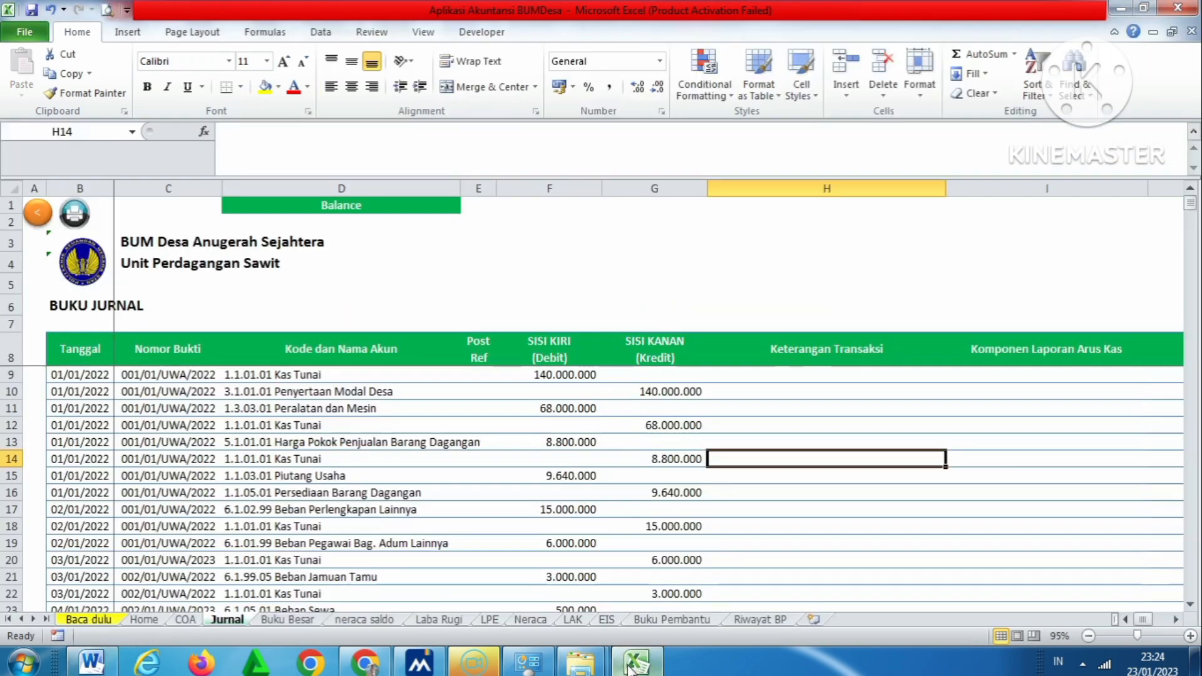
pyautogui.click(336, 478)
pyautogui.click(552, 475)
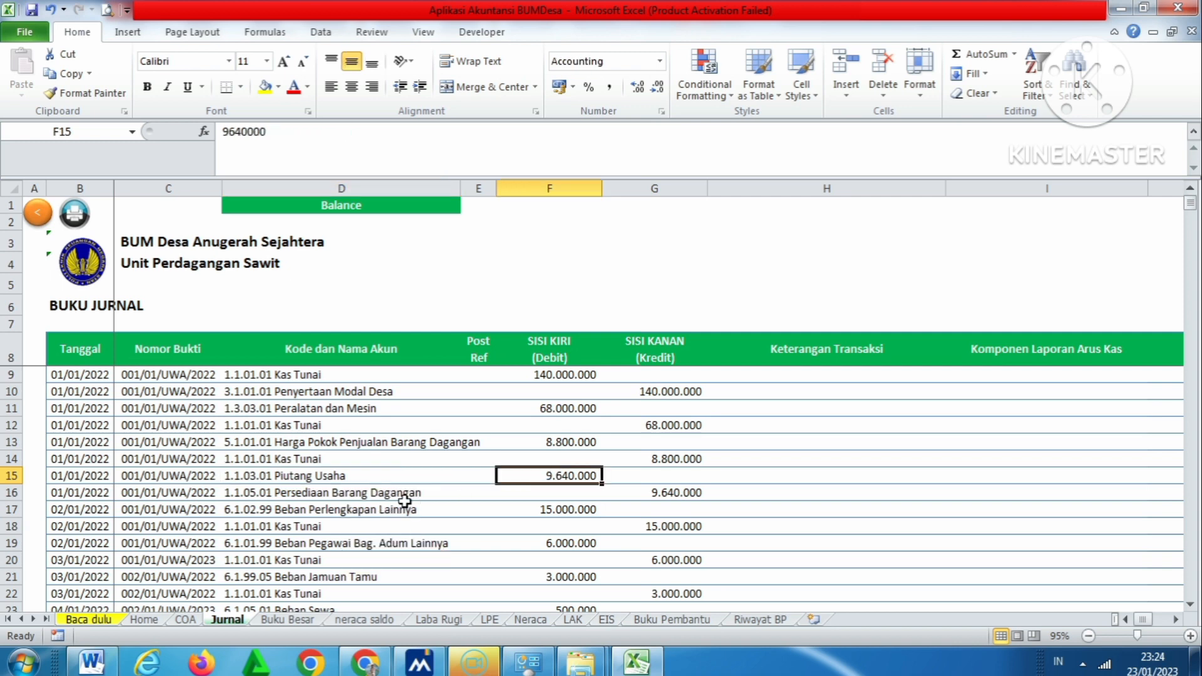
pyautogui.click(378, 499)
pyautogui.click(830, 479)
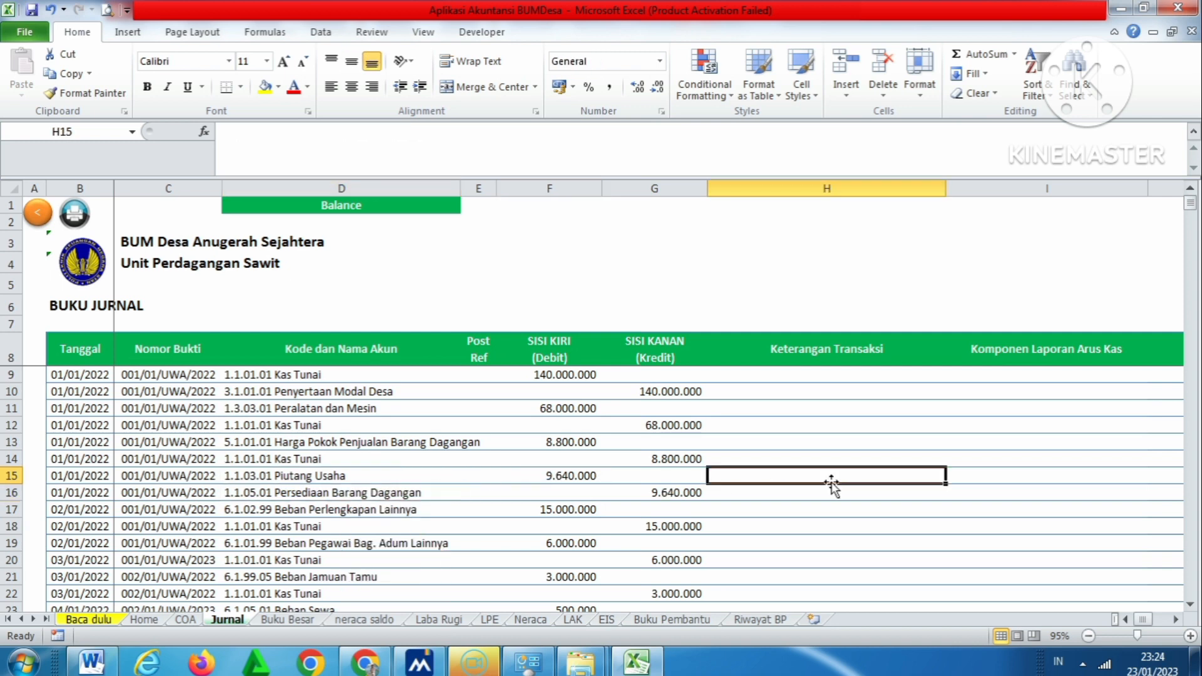
pyautogui.click(414, 480)
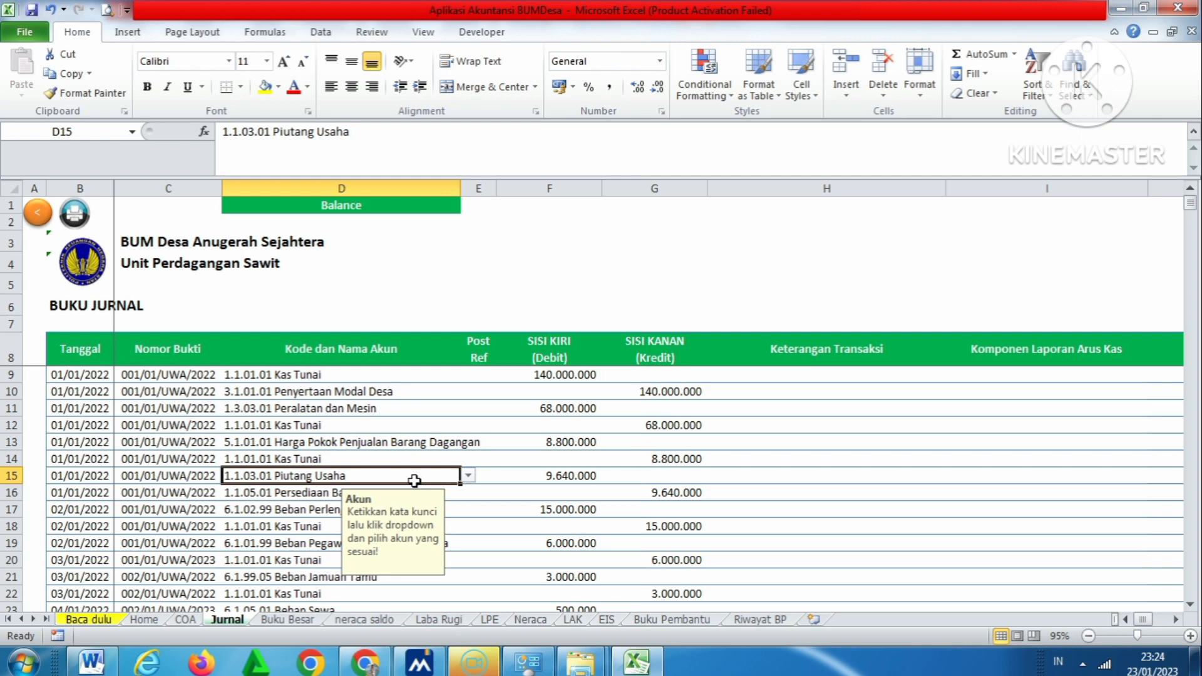
pyautogui.click(284, 496)
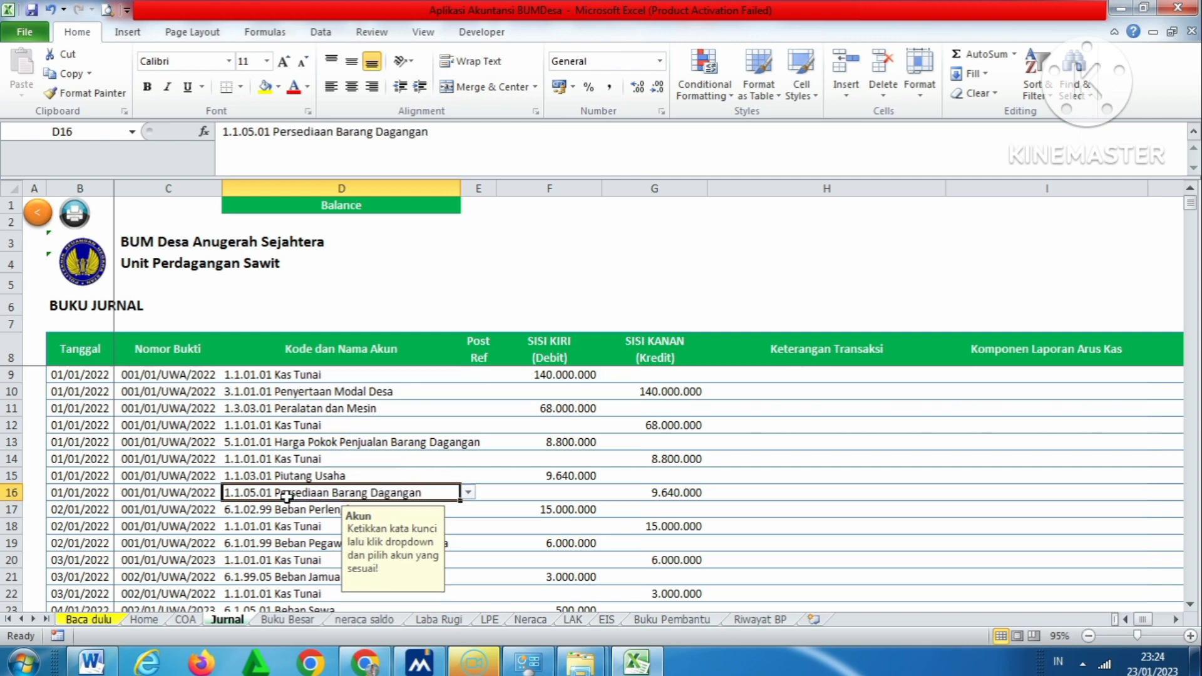
pyautogui.click(668, 499)
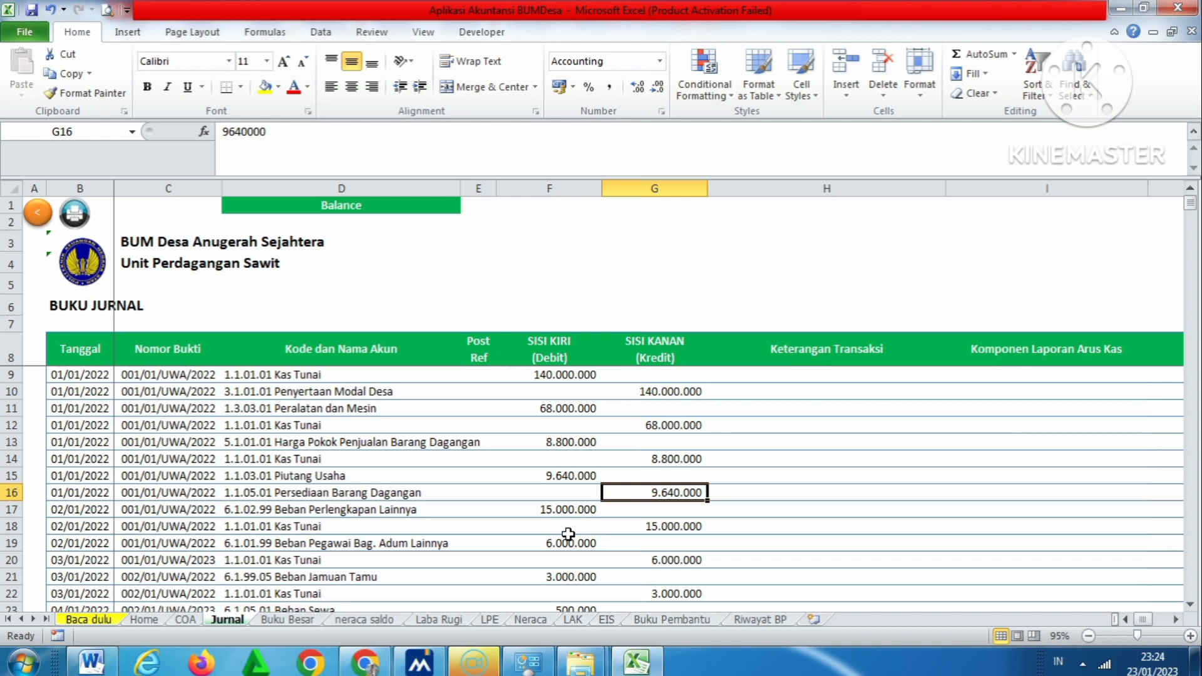
# Highlight the fifth transaction in the Word document and compare it with its Beban Perlengkapan Lainnya debit in Excel's Jurnal sheet
pyautogui.click(117, 661)
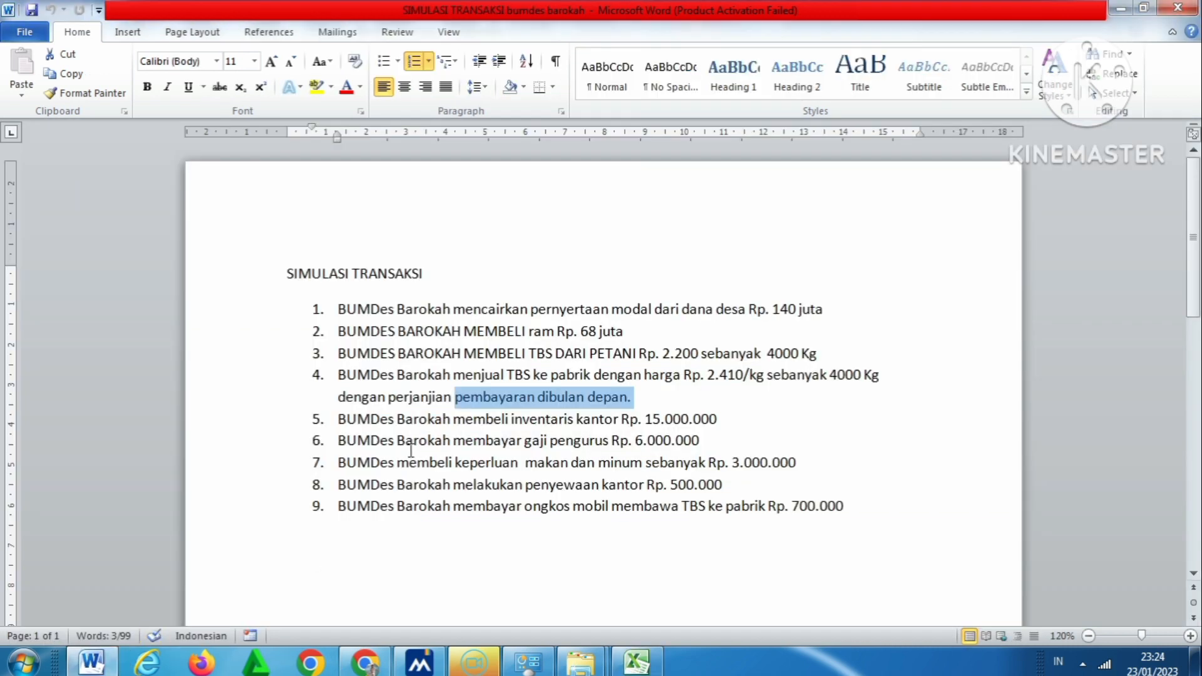
pyautogui.click(405, 420)
pyautogui.moveTo(405, 422); pyautogui.dragTo(665, 421)
pyautogui.click(632, 660)
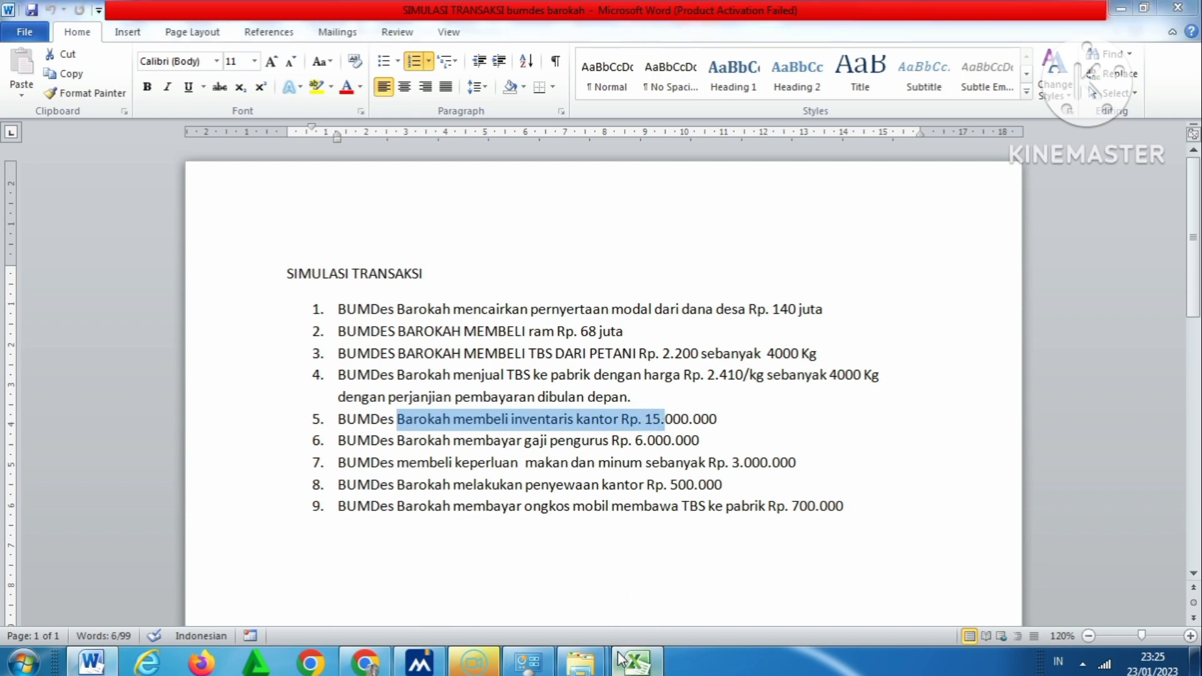
pyautogui.click(360, 511)
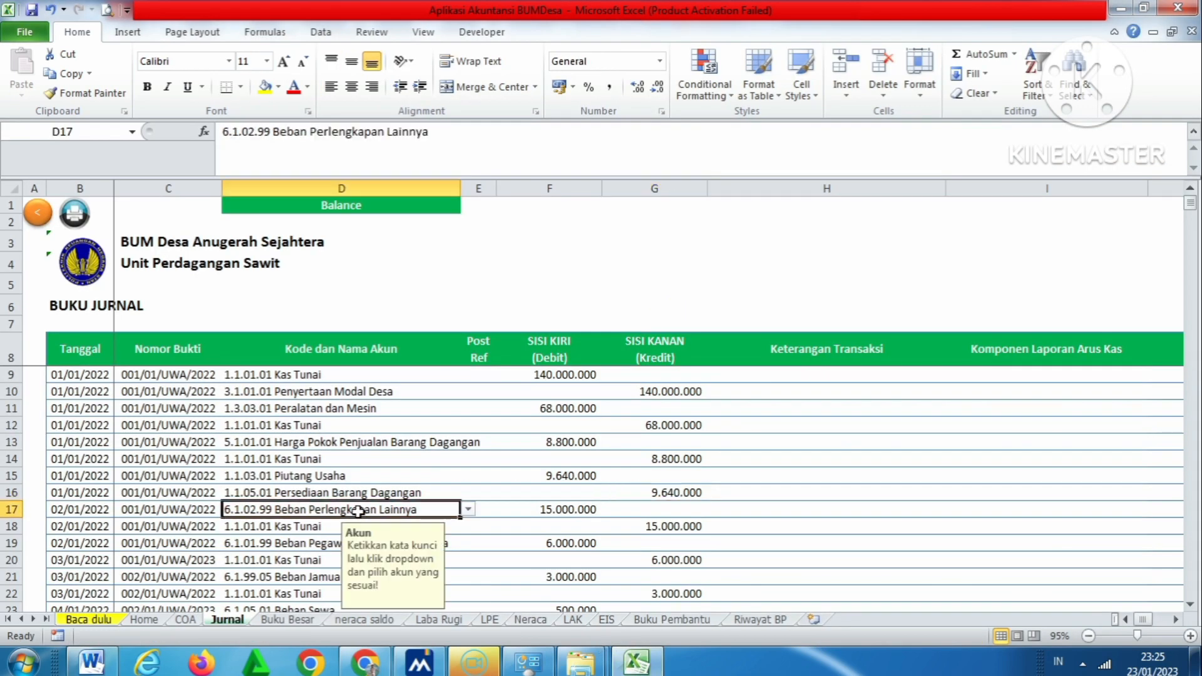
pyautogui.click(559, 512)
pyautogui.click(441, 512)
# View the account choices for cell D17 without changing the account, and check the matching Kas Tunai credit in row 18
pyautogui.click(467, 511)
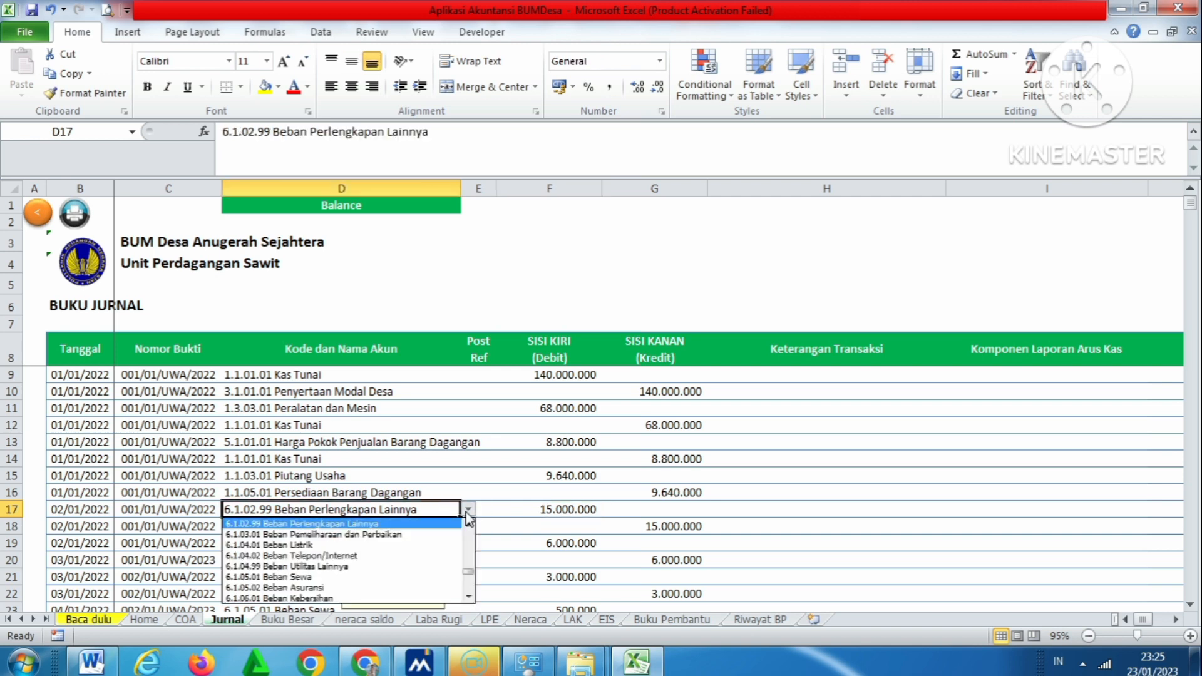
pyautogui.click(467, 512)
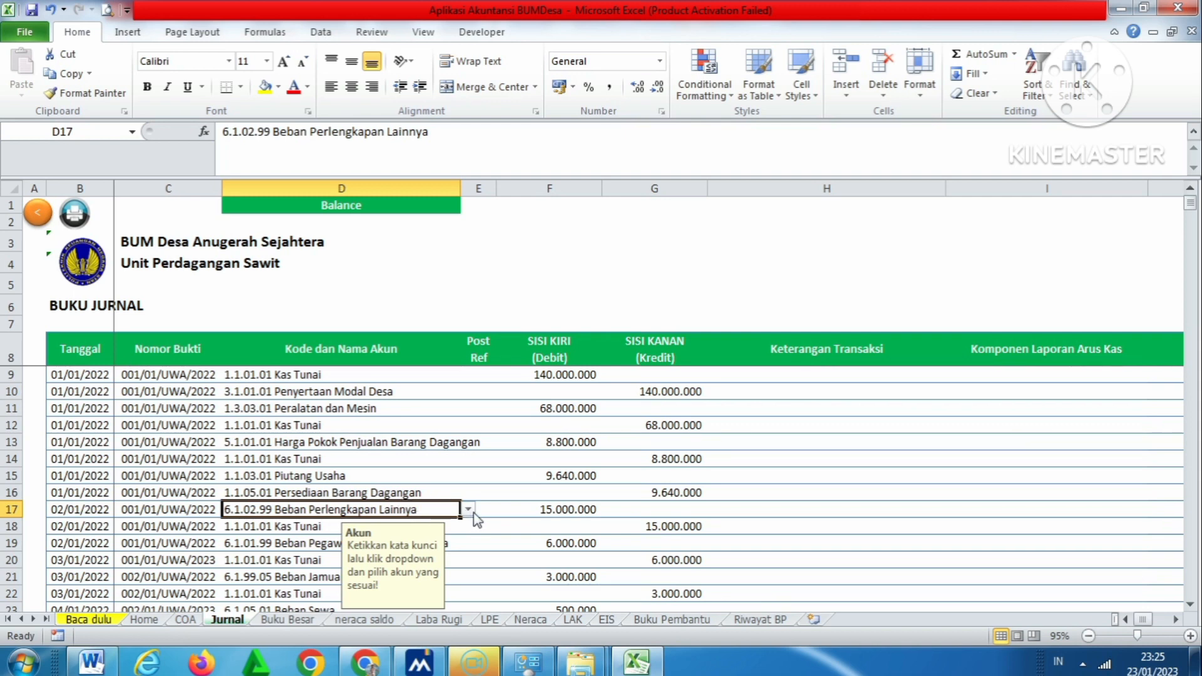
pyautogui.click(469, 510)
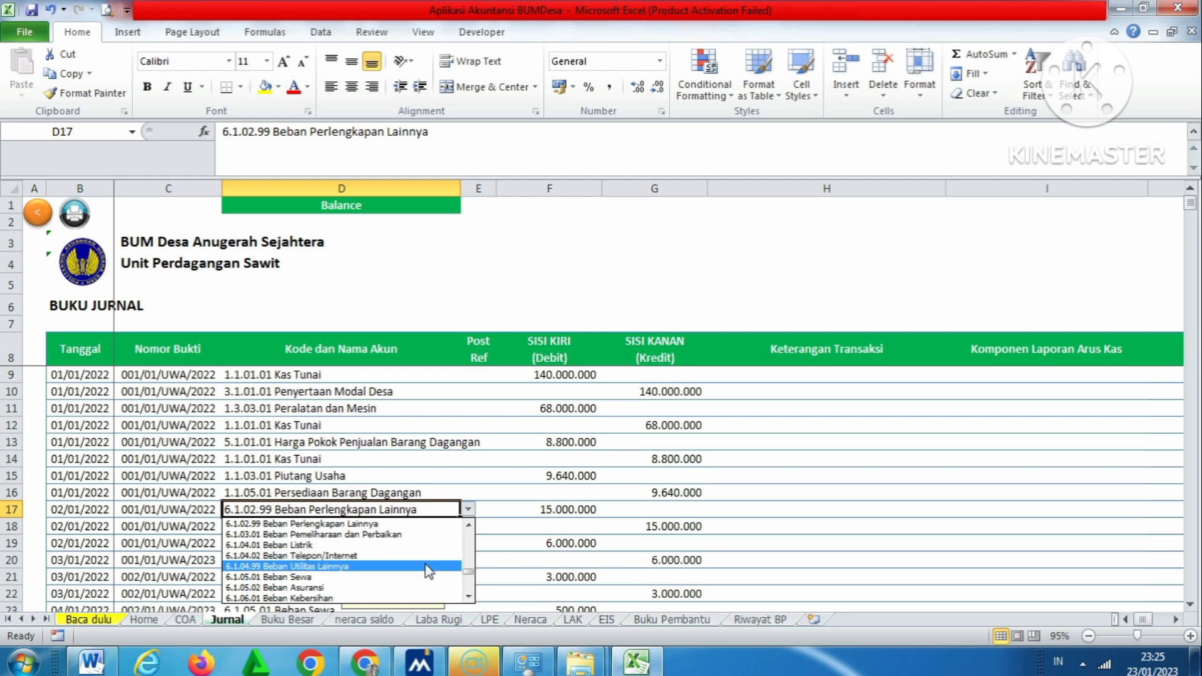
pyautogui.click(427, 510)
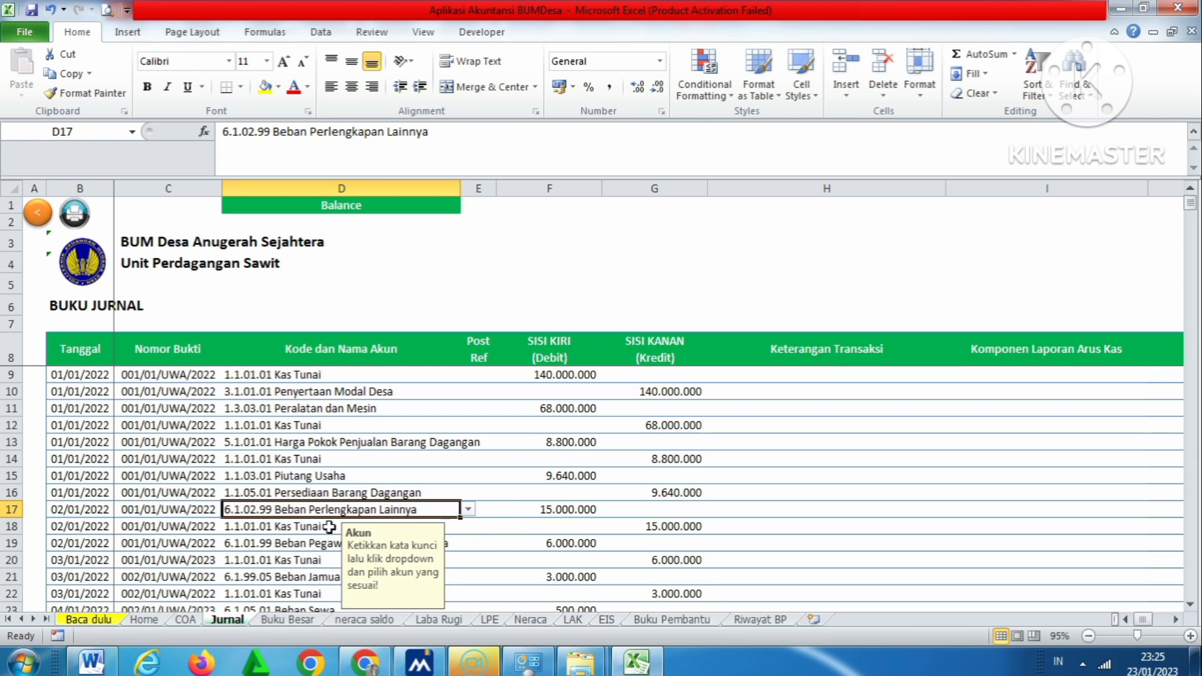
pyautogui.click(307, 526)
pyautogui.click(626, 526)
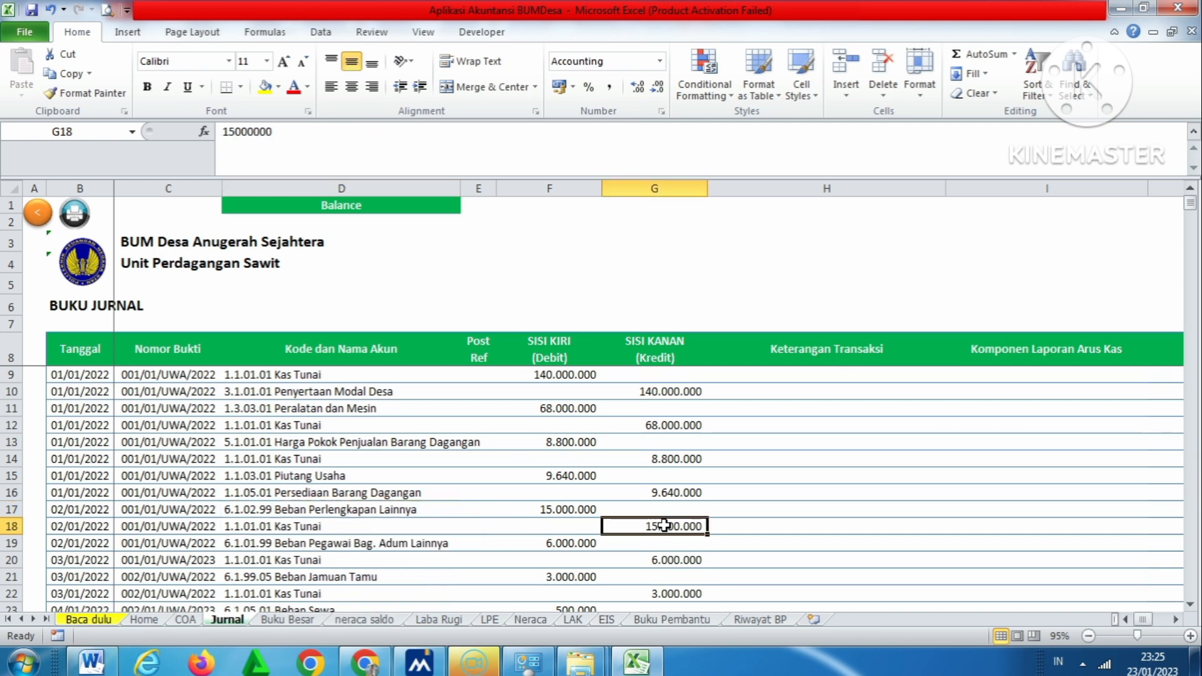
# Compare the sixth transaction in the Word document with its Beban Pegawai Bag. Adum Lainnya debit in Excel's Jurnal sheet
pyautogui.click(108, 661)
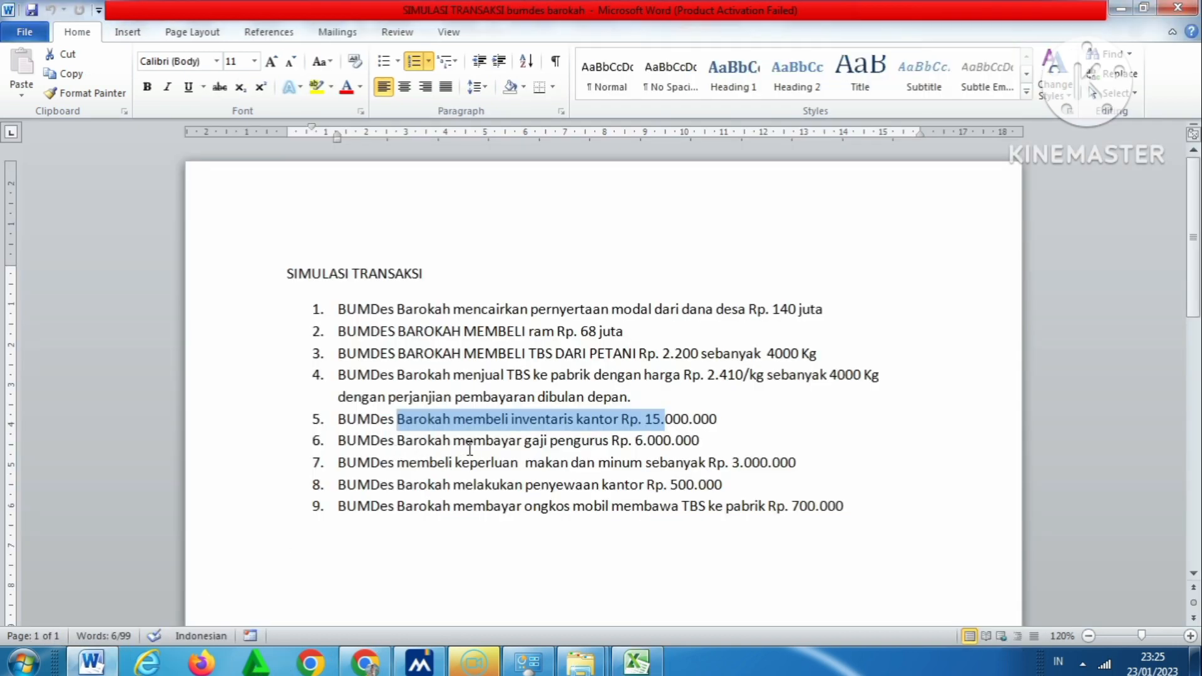
pyautogui.click(638, 664)
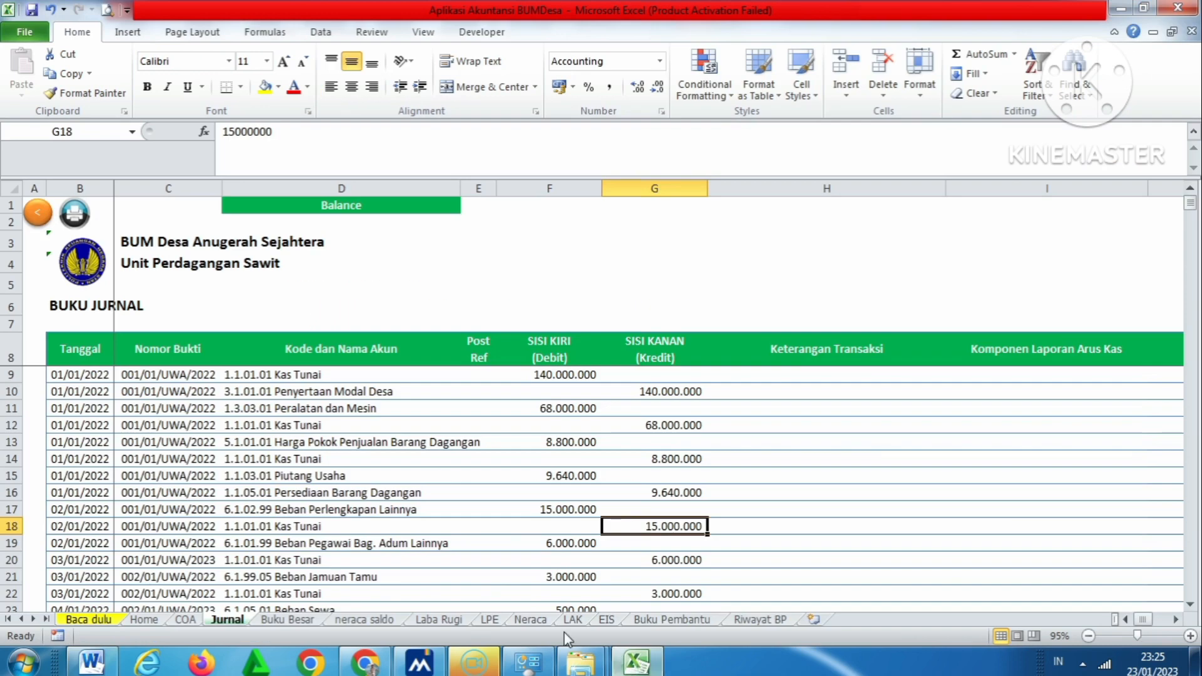
pyautogui.click(393, 543)
pyautogui.click(567, 543)
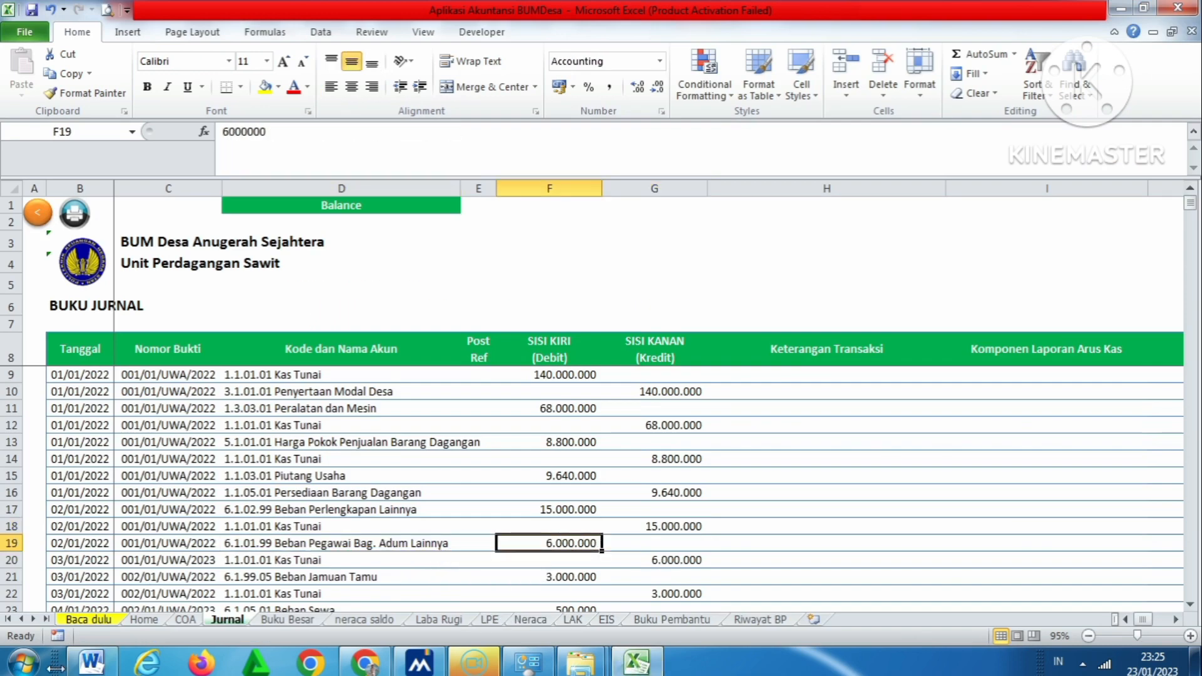
# Compare the seventh transaction in the Word document with its Beban Jamuan Tamu and Kas Tunai rows in Excel's Jurnal sheet
pyautogui.click(91, 662)
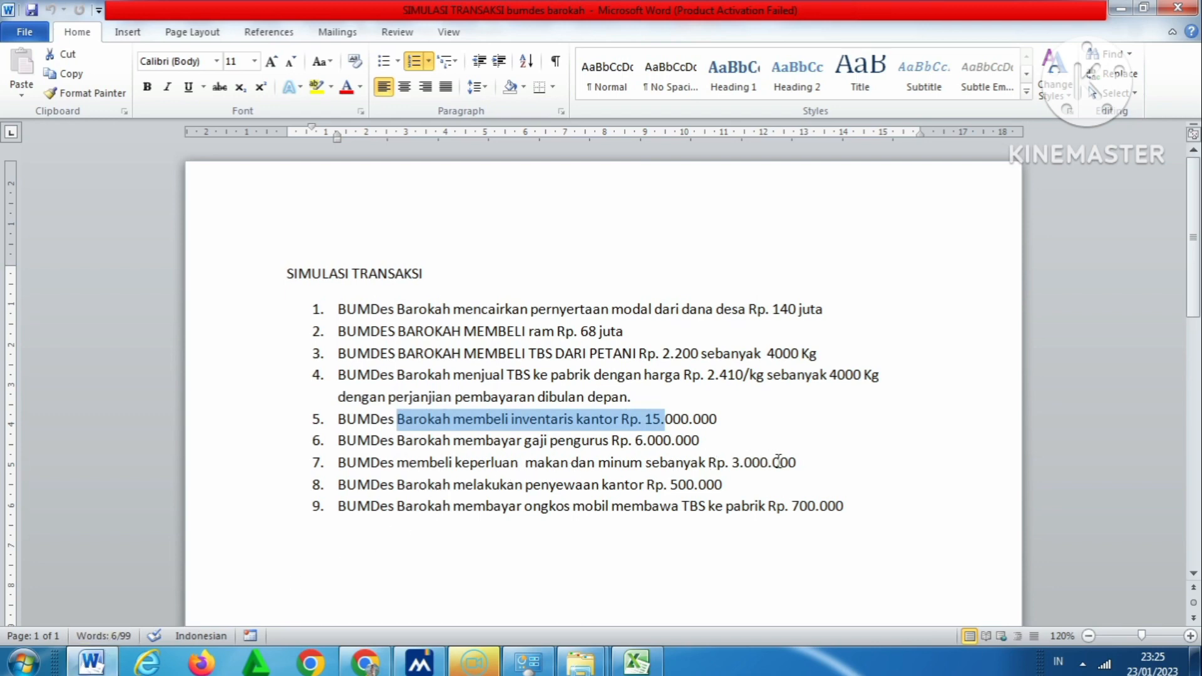
pyautogui.click(634, 662)
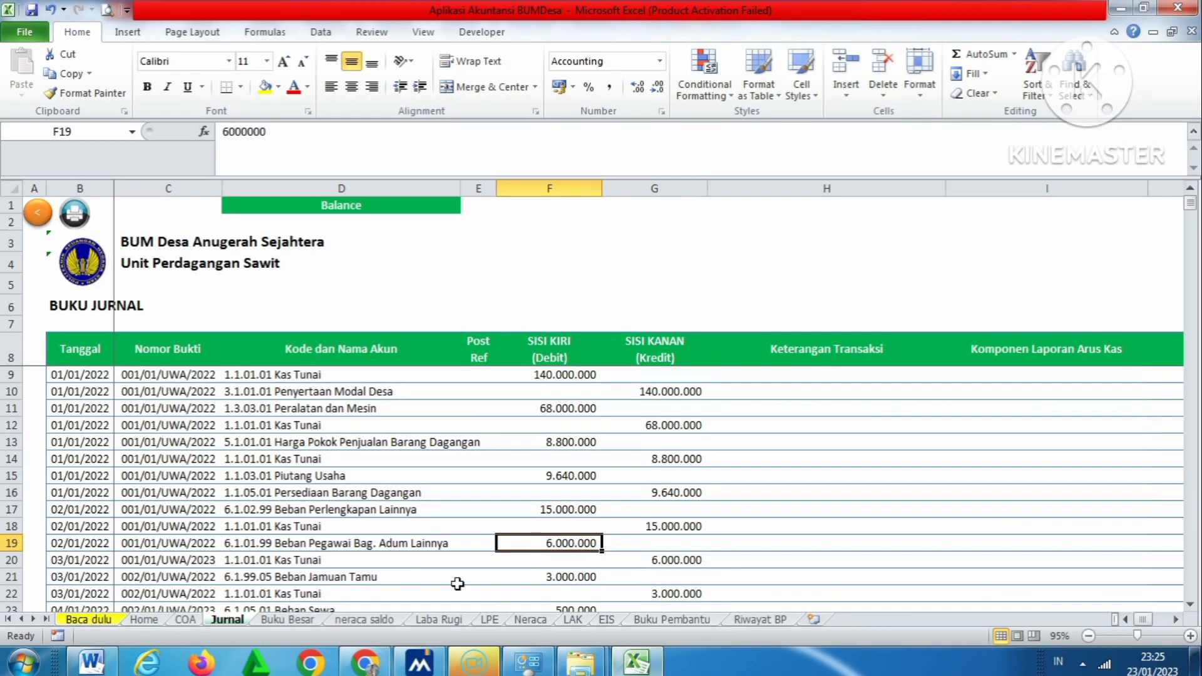
pyautogui.click(363, 577)
pyautogui.click(832, 548)
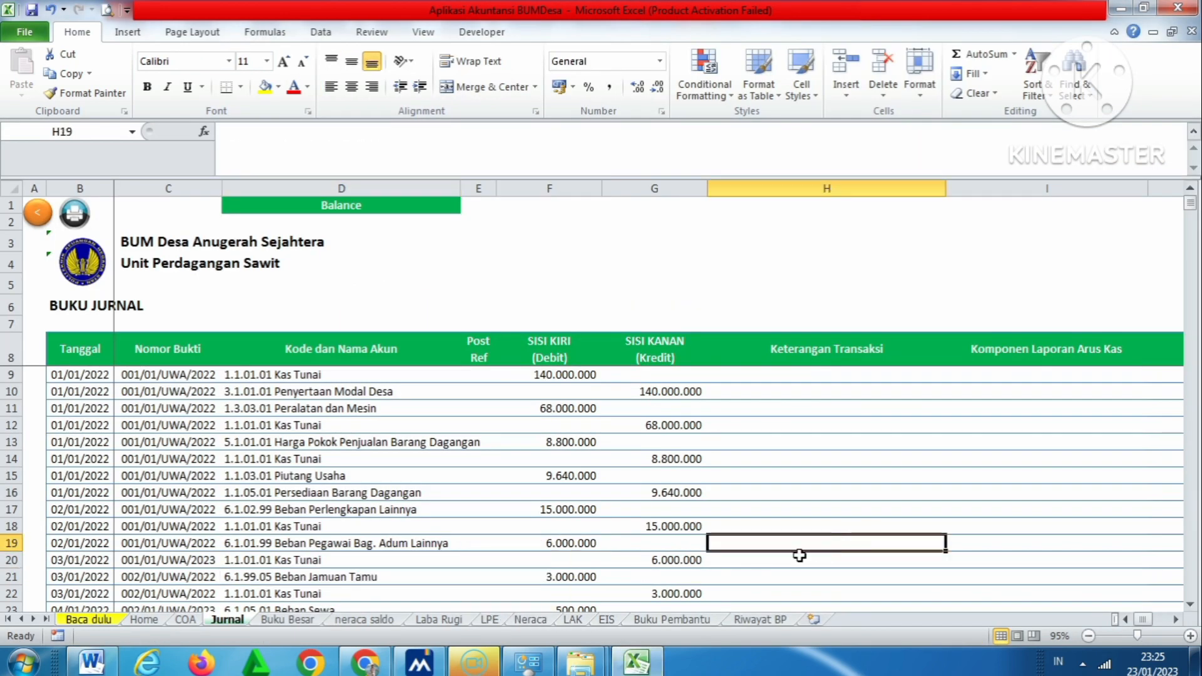
pyautogui.click(579, 591)
pyautogui.scroll(-1, 489, 577)
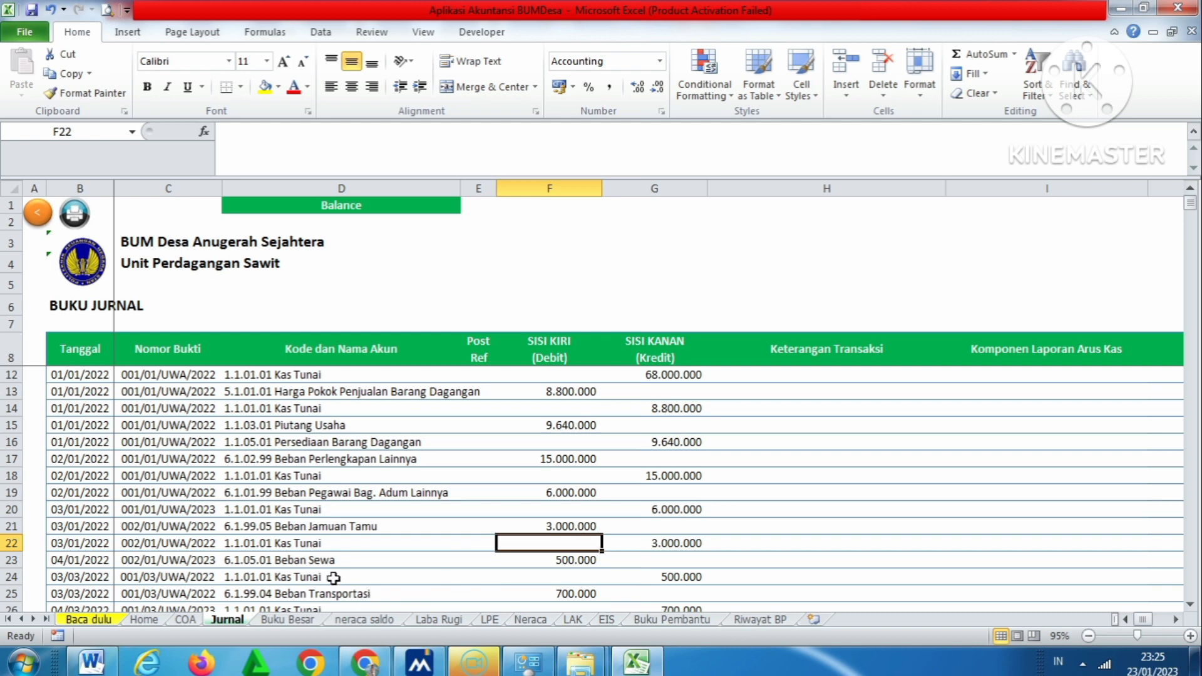
# Check the Kas Tunai credit in G22, and compare the eighth transaction in the Word document with Excel's Beban Sewa row in Jurnal
pyautogui.click(642, 547)
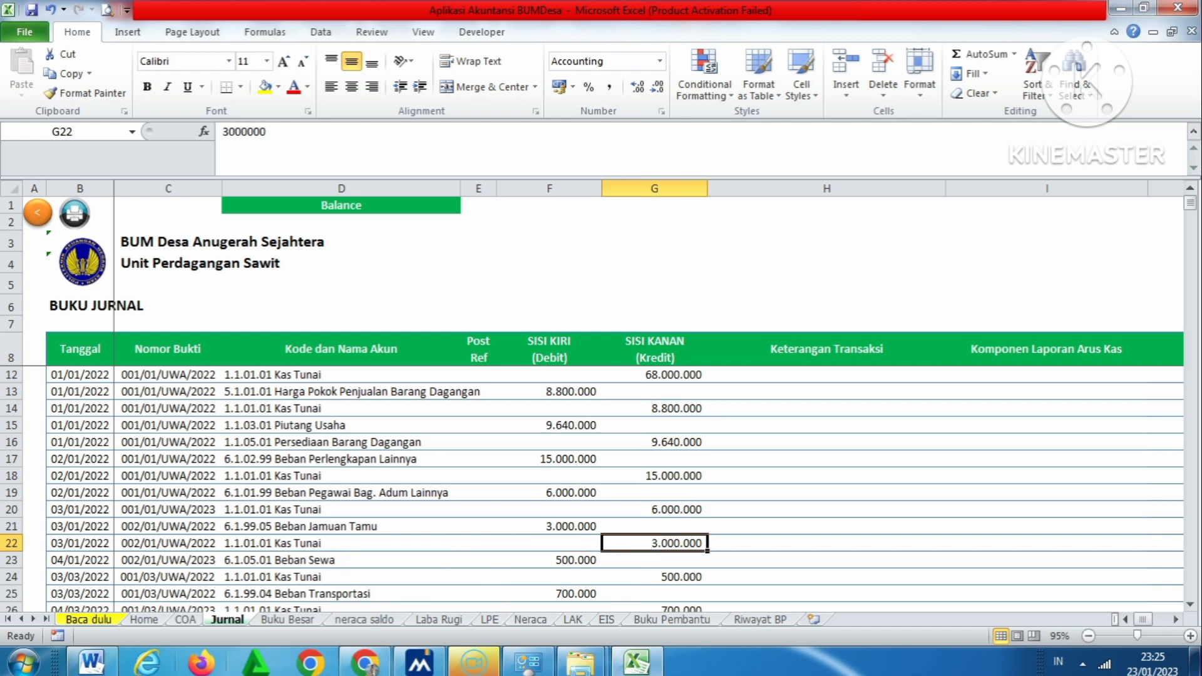
pyautogui.click(101, 663)
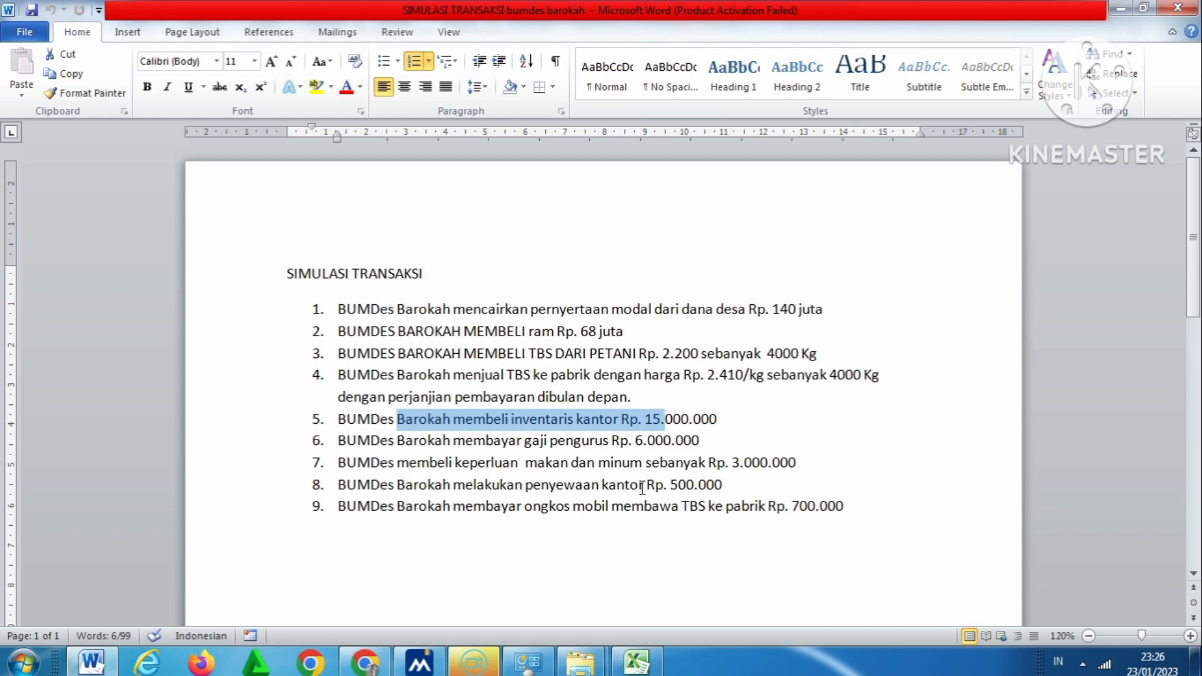
pyautogui.click(626, 666)
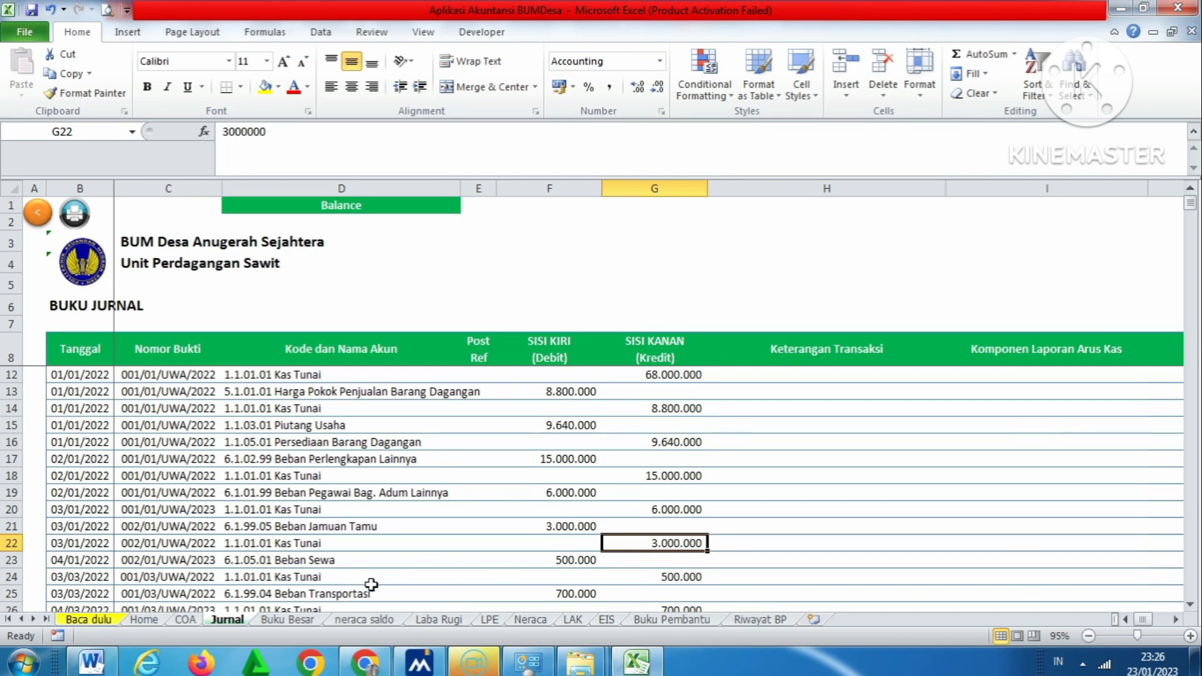
# Compare the ninth transaction in the Word document with its Beban Transportasi debit in Excel's Jurnal sheet, and review the journal entries from row 9
pyautogui.click(115, 667)
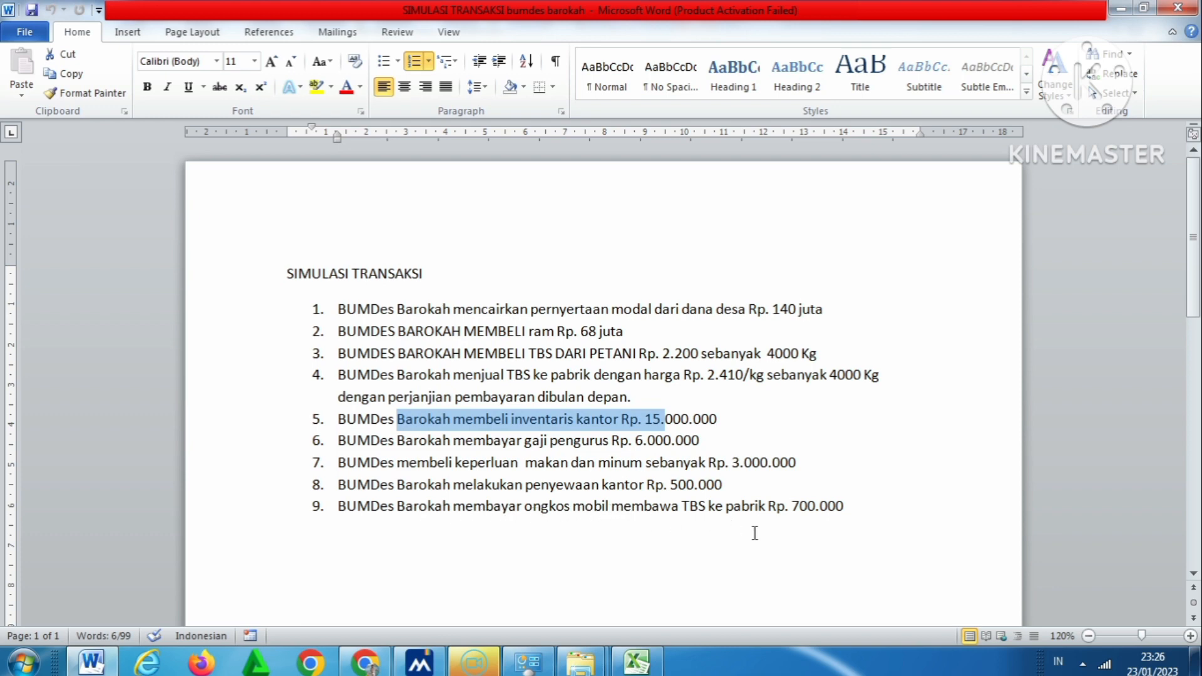
pyautogui.click(628, 665)
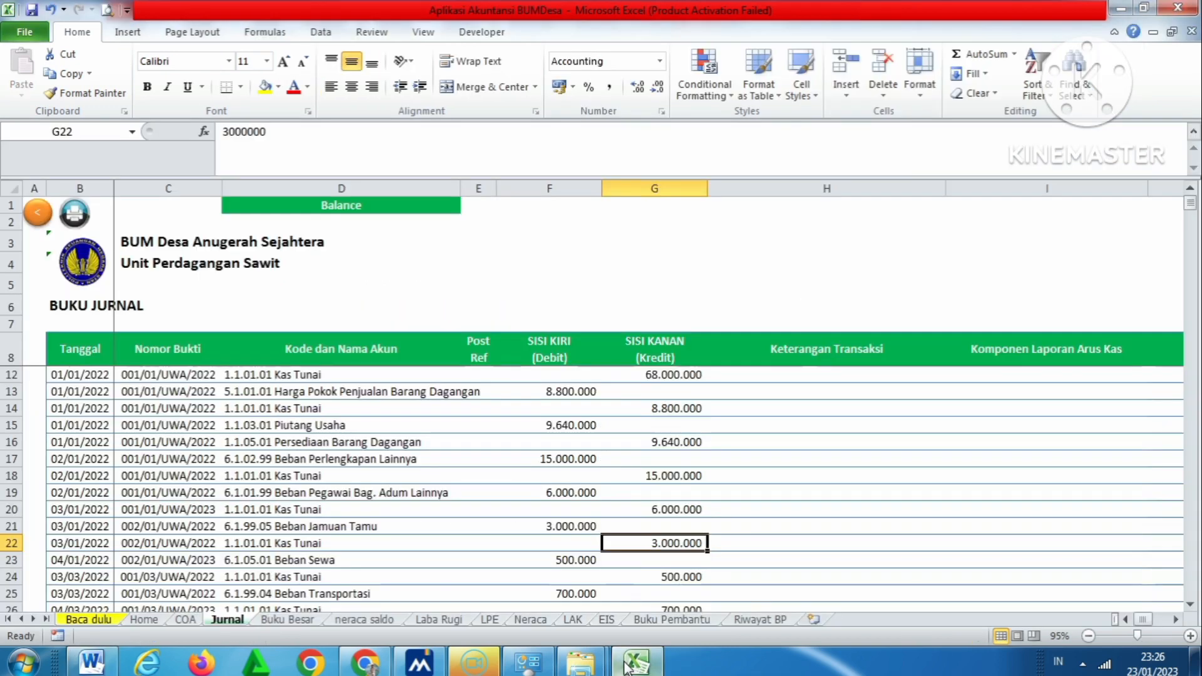
pyautogui.scroll(-1, 305, 551)
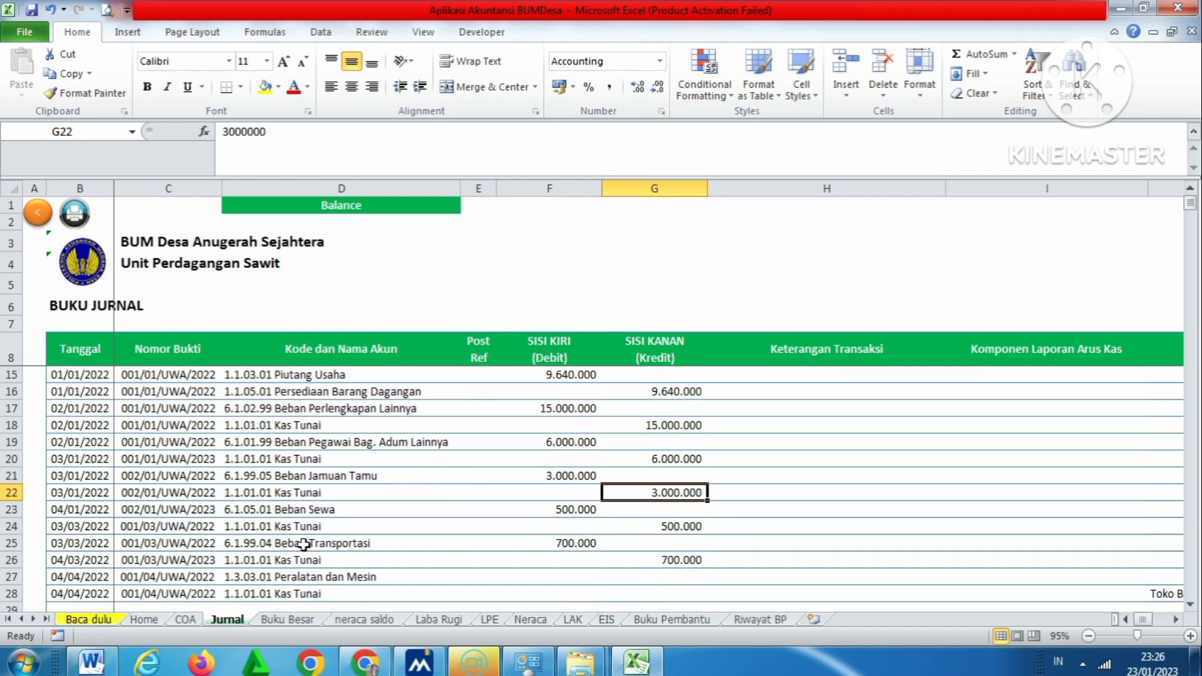
pyautogui.click(549, 543)
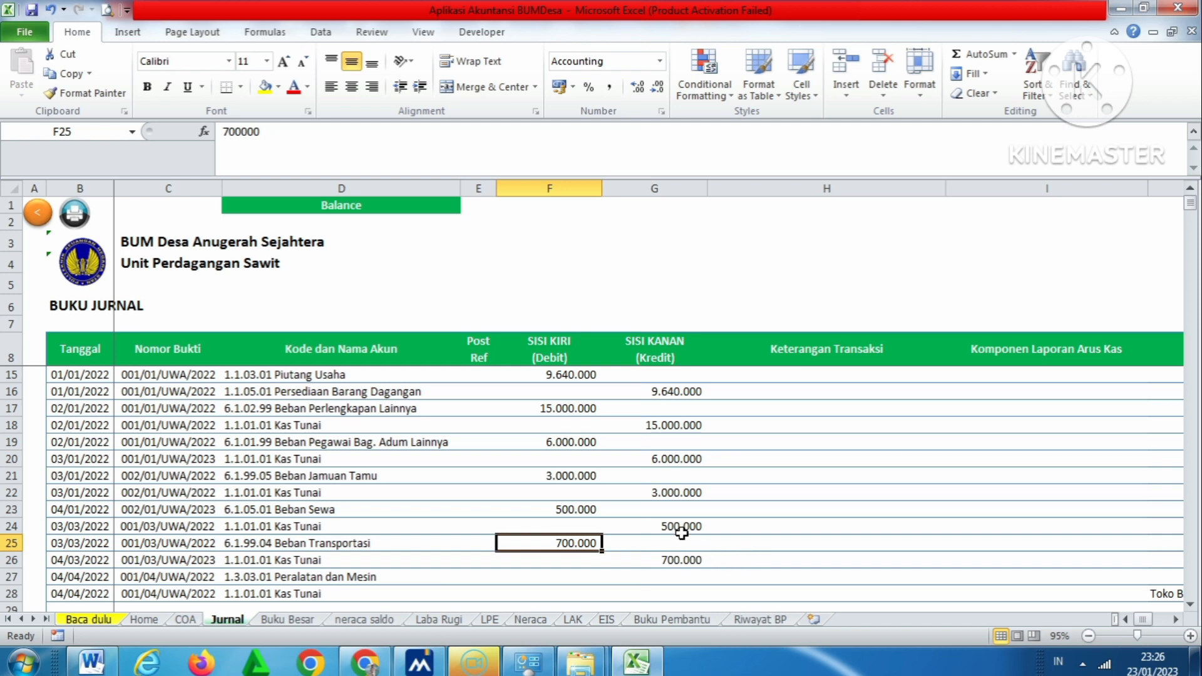
pyautogui.scroll(2, 681, 533)
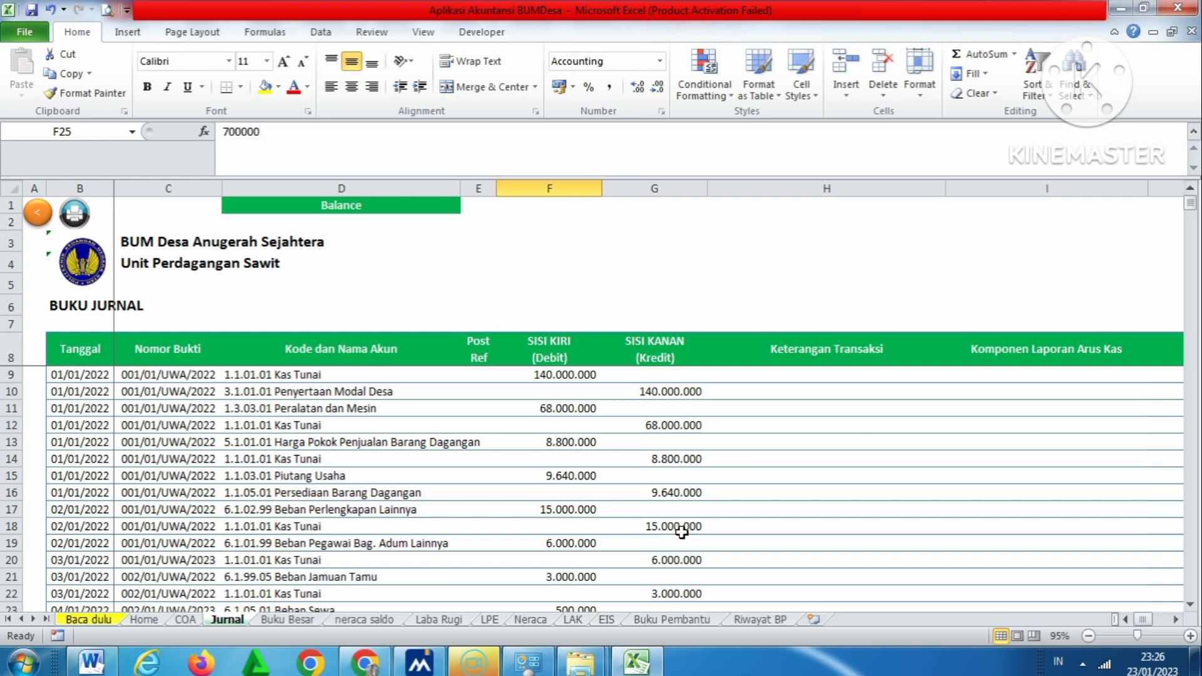
pyautogui.scroll(-2, 681, 532)
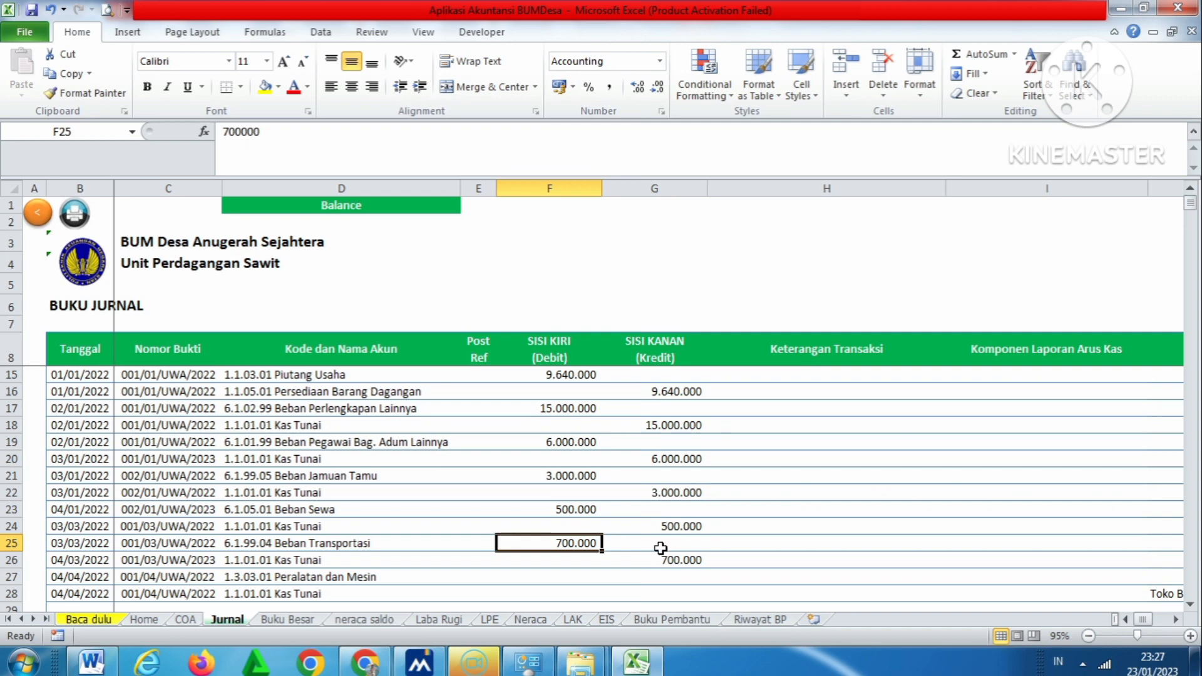
# Examine the Laba Rugi sheet's cost of goods sold, expense lines and final profit or loss after profit sharing
pyautogui.click(456, 622)
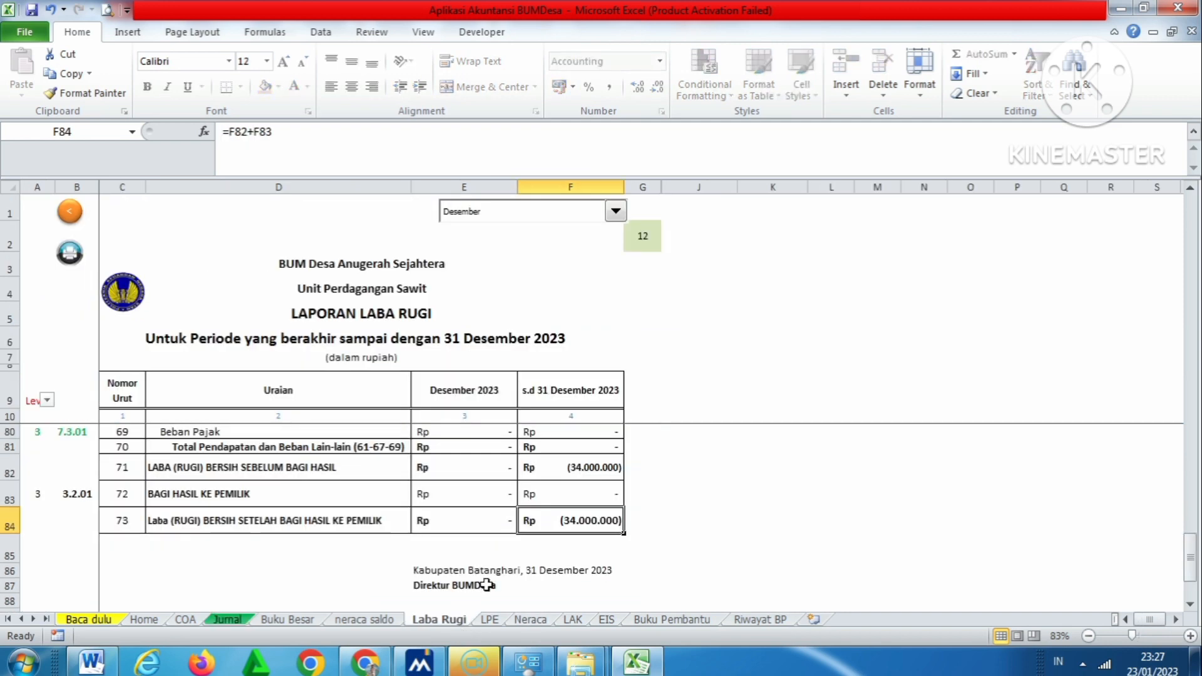
pyautogui.scroll(3, 549, 551)
pyautogui.scroll(8, 549, 550)
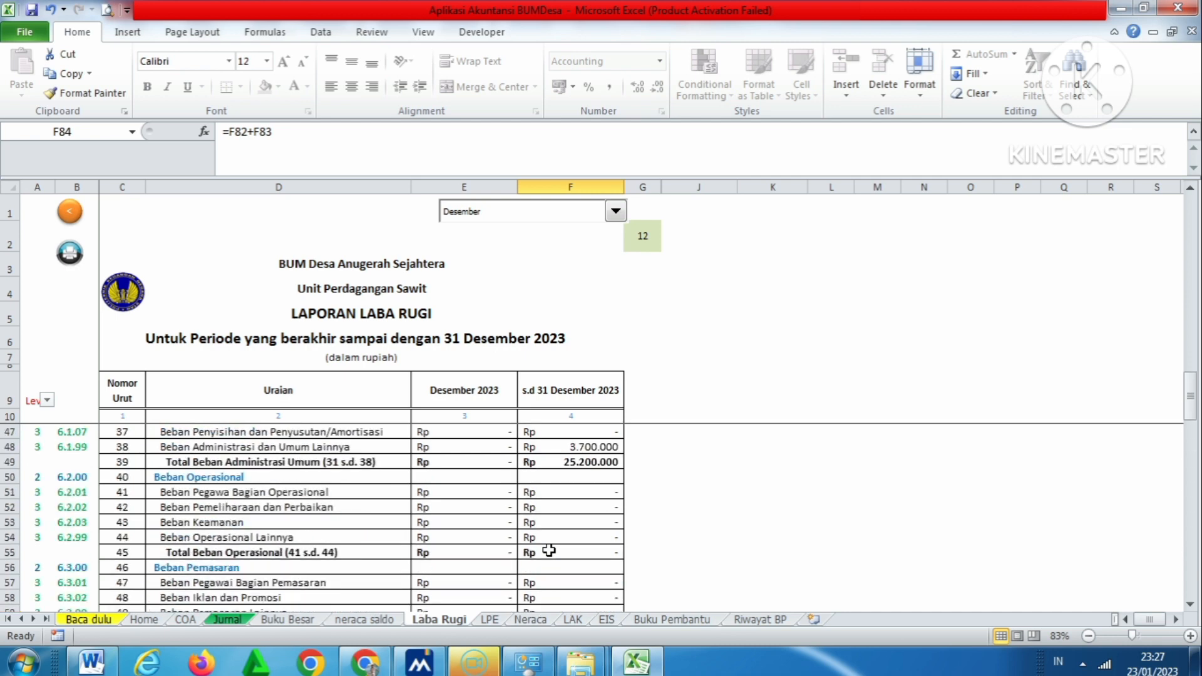
pyautogui.scroll(3, 573, 477)
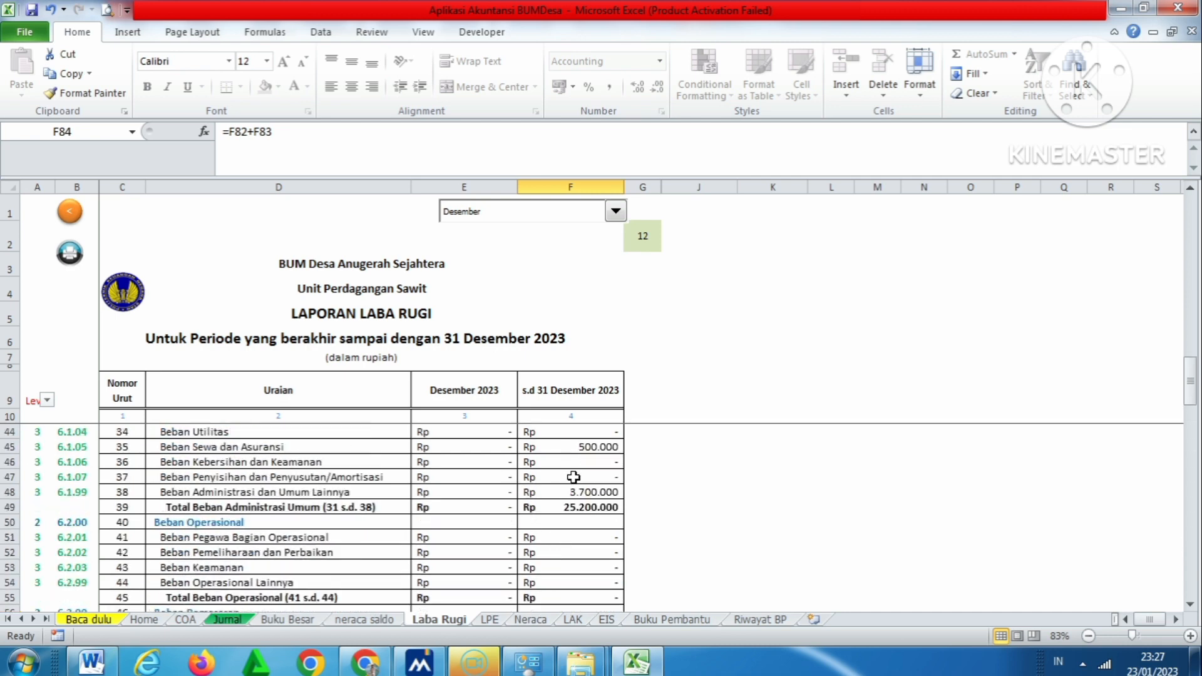
pyautogui.scroll(3, 573, 477)
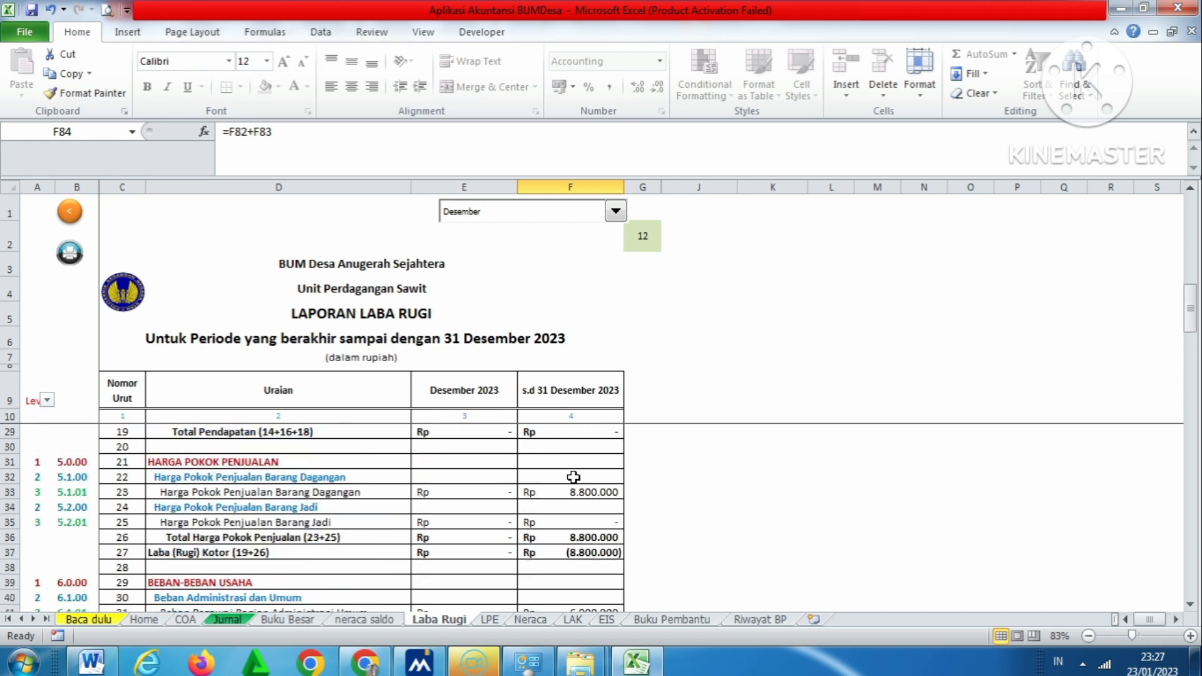
pyautogui.scroll(1, 573, 477)
pyautogui.scroll(-9, 574, 481)
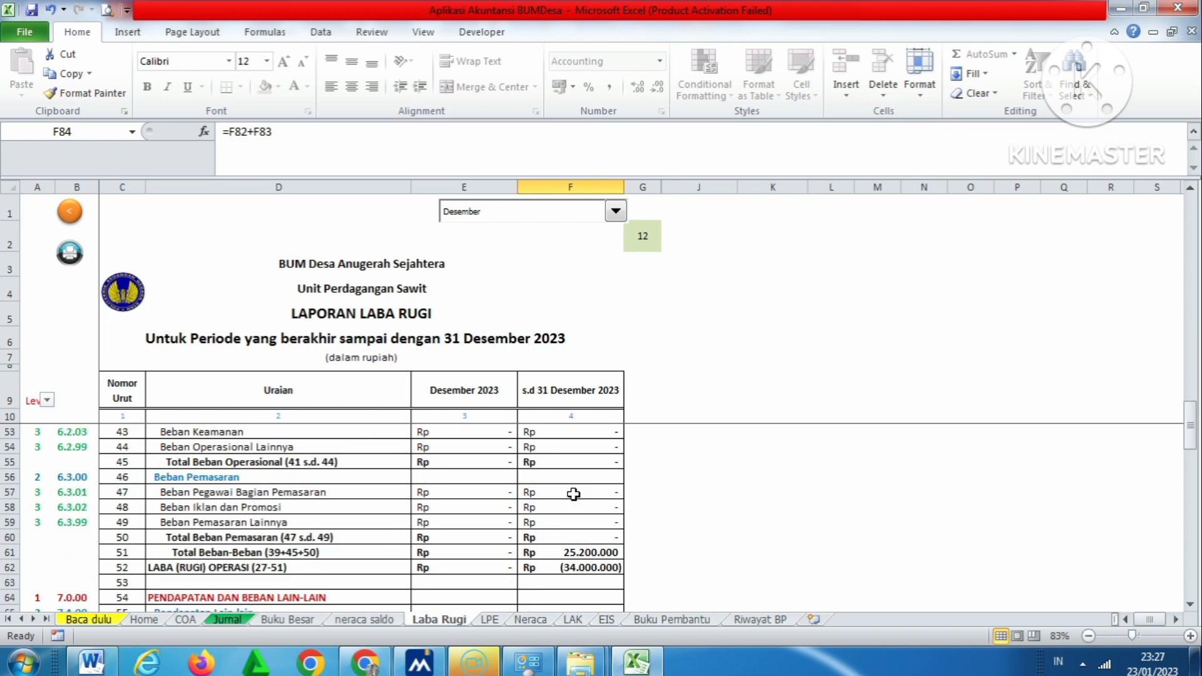
pyautogui.scroll(-9, 574, 493)
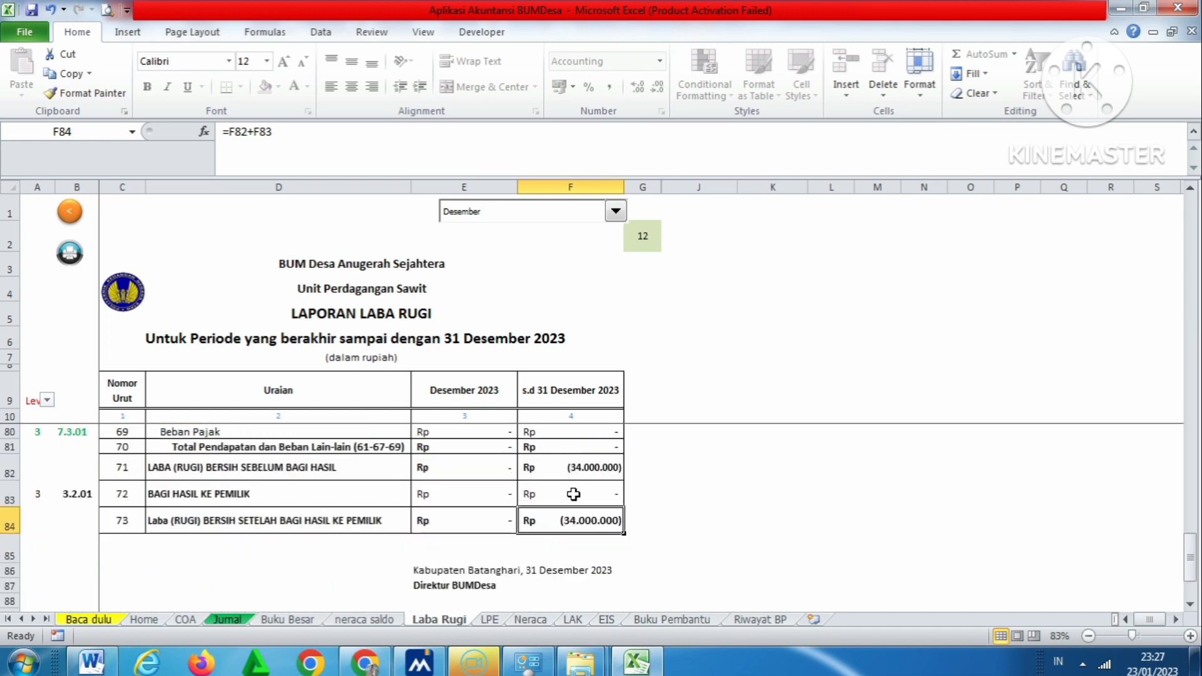
pyautogui.scroll(-2, 574, 494)
pyautogui.scroll(1, 573, 494)
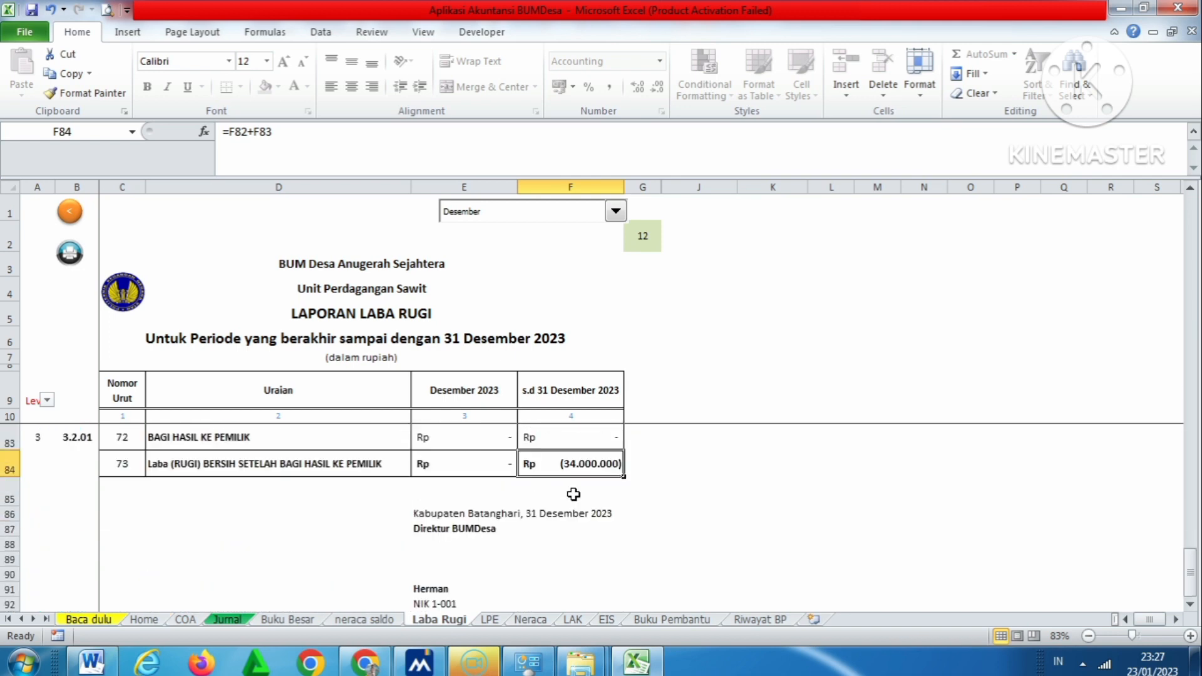
# Review the capital and retained earnings sections of the LPE sheet, and inspect the Laba (Rugi) periode berjalan formula in D22
pyautogui.click(489, 619)
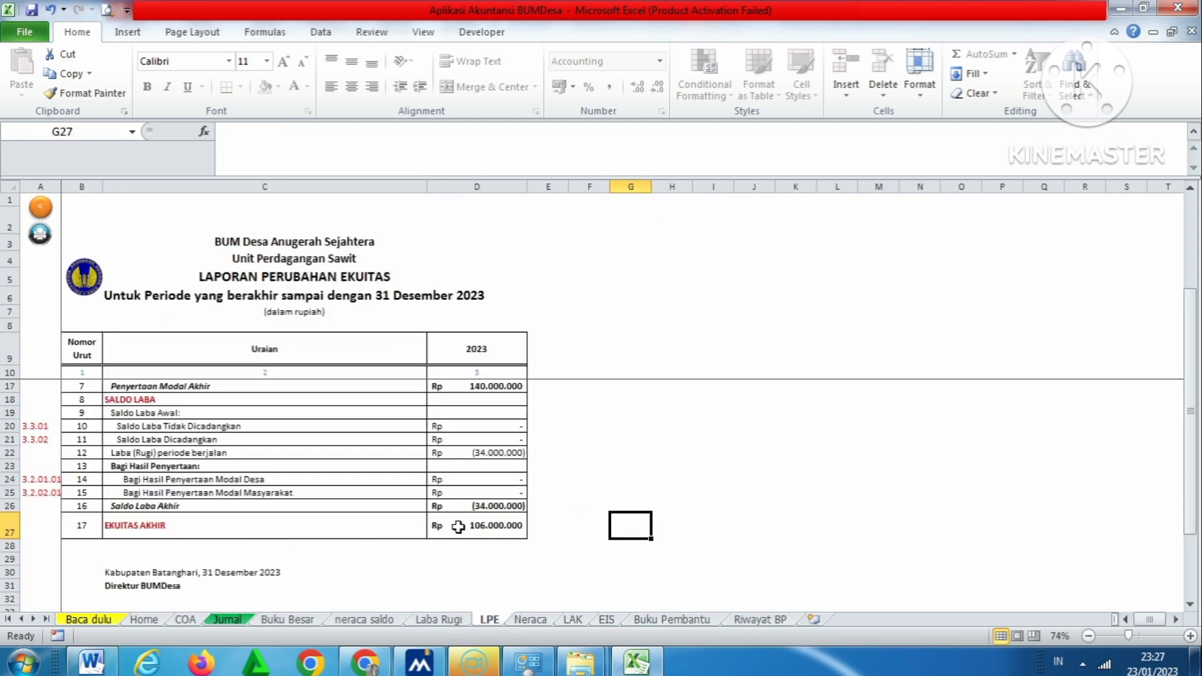
pyautogui.scroll(2, 438, 401)
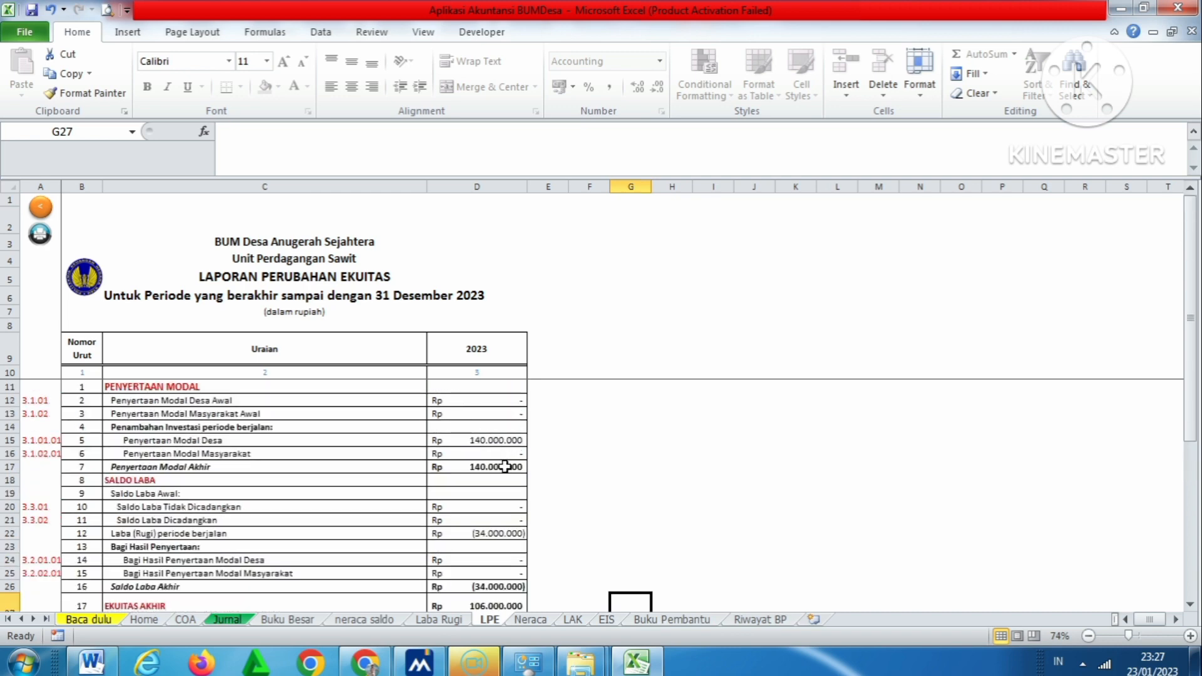
pyautogui.scroll(-1, 505, 504)
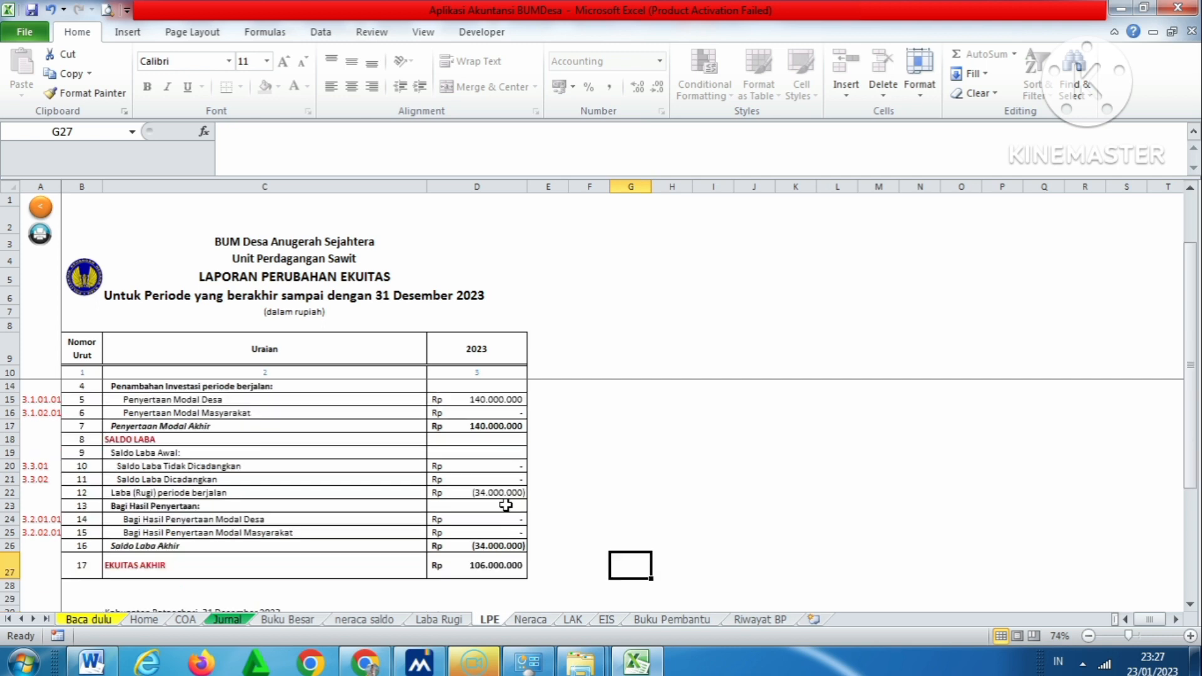
pyautogui.click(505, 505)
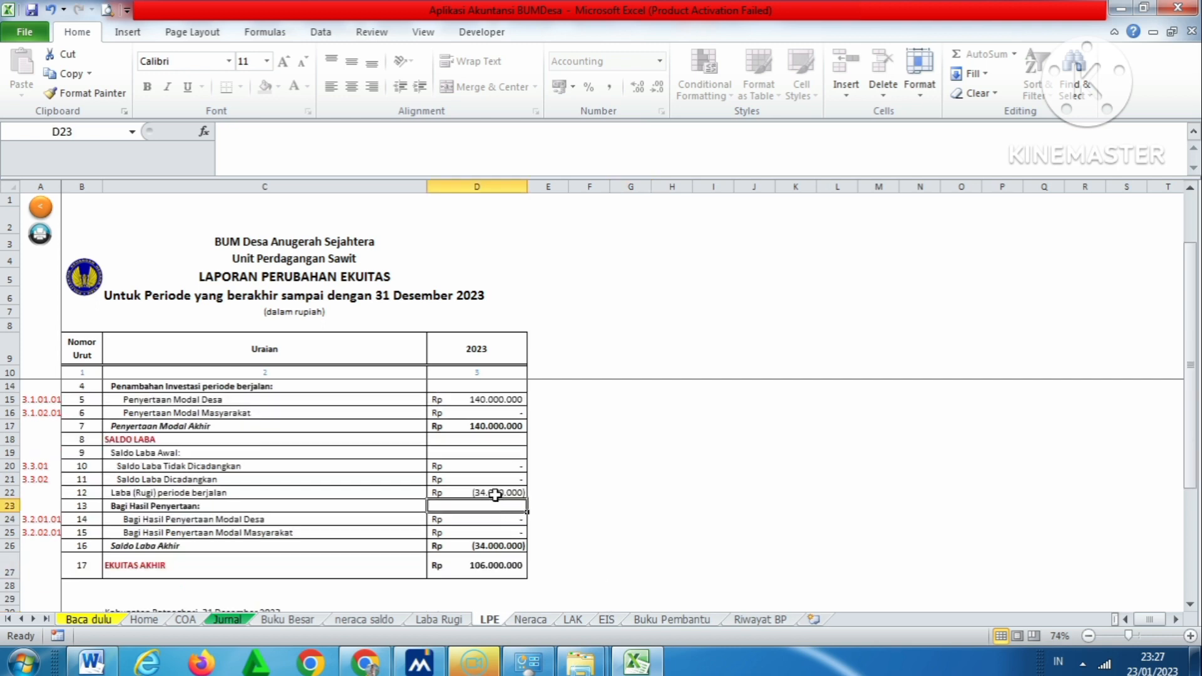
pyautogui.click(494, 492)
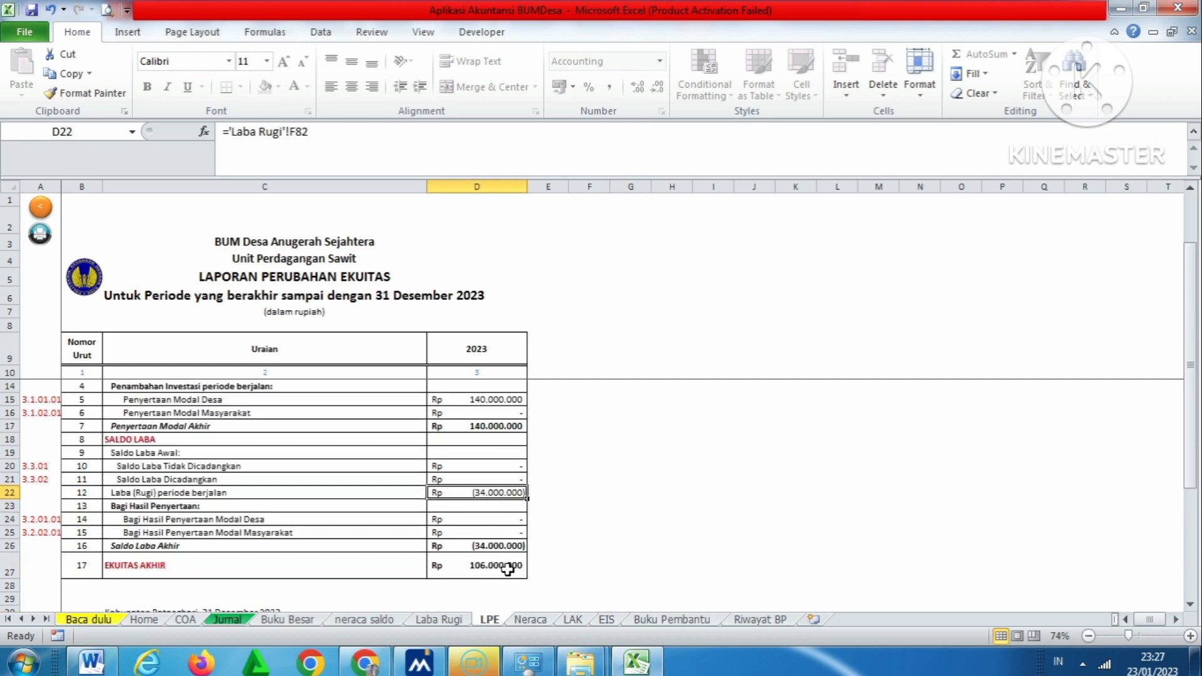
# Compare TOTAL ASET in E48 with TOTAL KEWAJIBAN DAN EKUITAS in E71 on the Neraca sheet
pyautogui.click(540, 623)
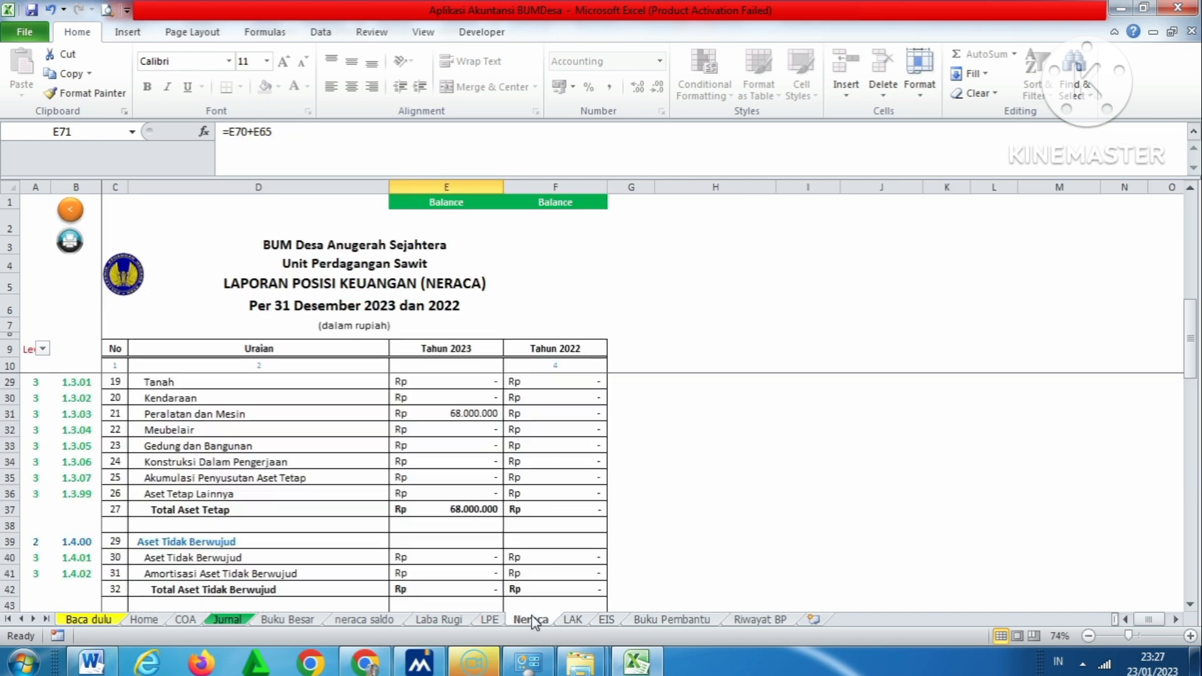
pyautogui.scroll(-4, 587, 504)
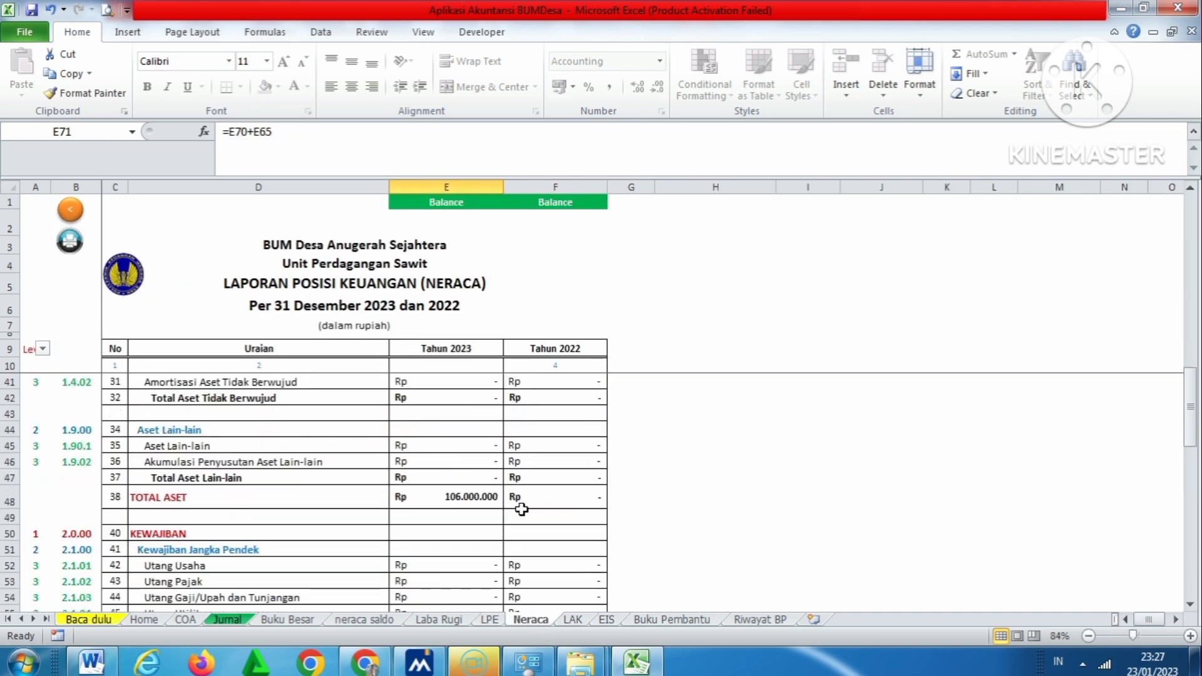
pyautogui.click(477, 499)
pyautogui.scroll(-1, 663, 491)
pyautogui.scroll(-7, 671, 489)
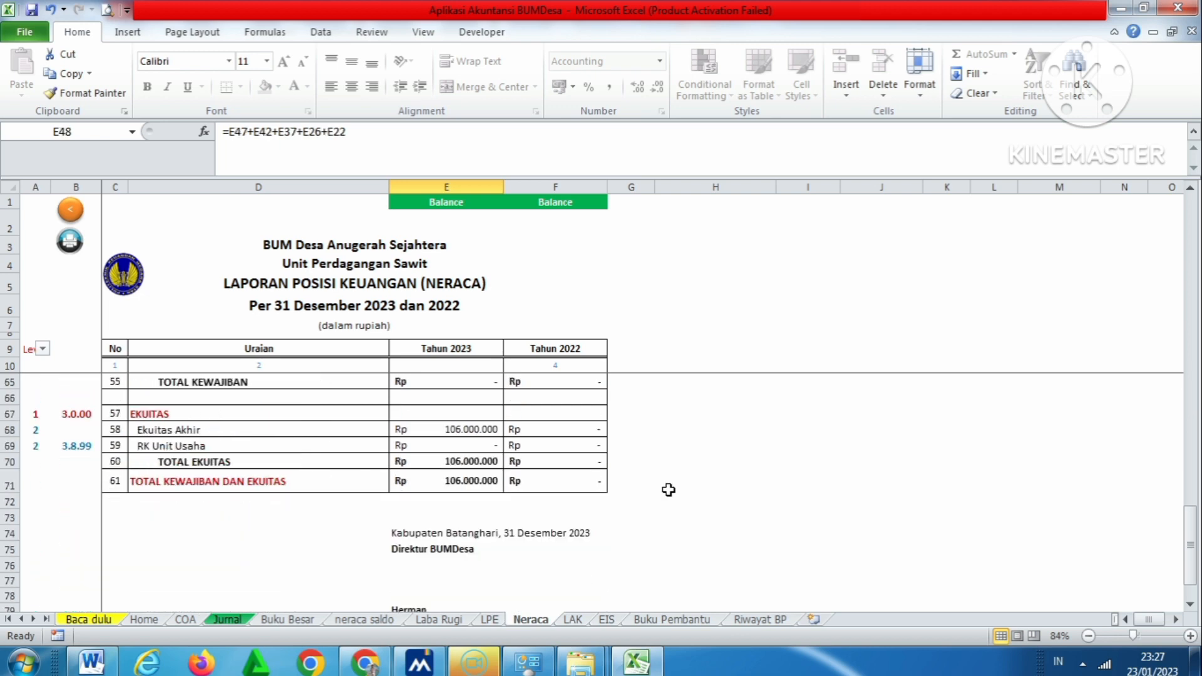
pyautogui.click(468, 492)
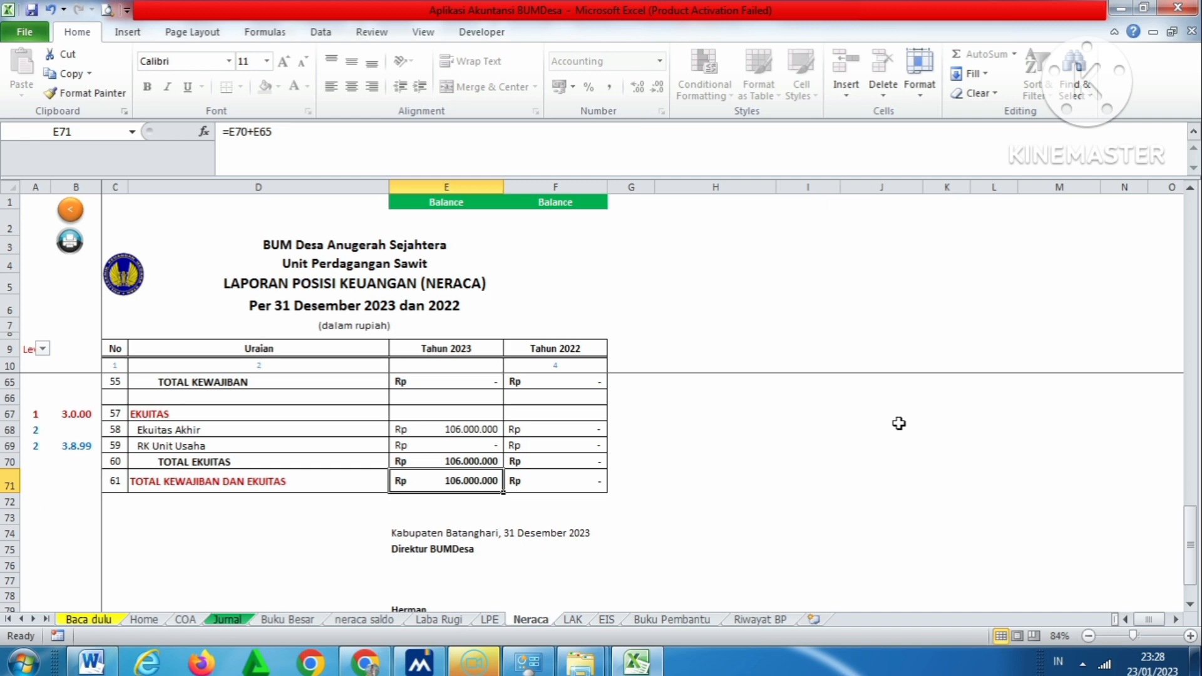
# Examine the operating, investing and financing cash flow sections of the LAK sheet and the selisih cell beside Saldo kas akhir tahun
pyautogui.click(573, 621)
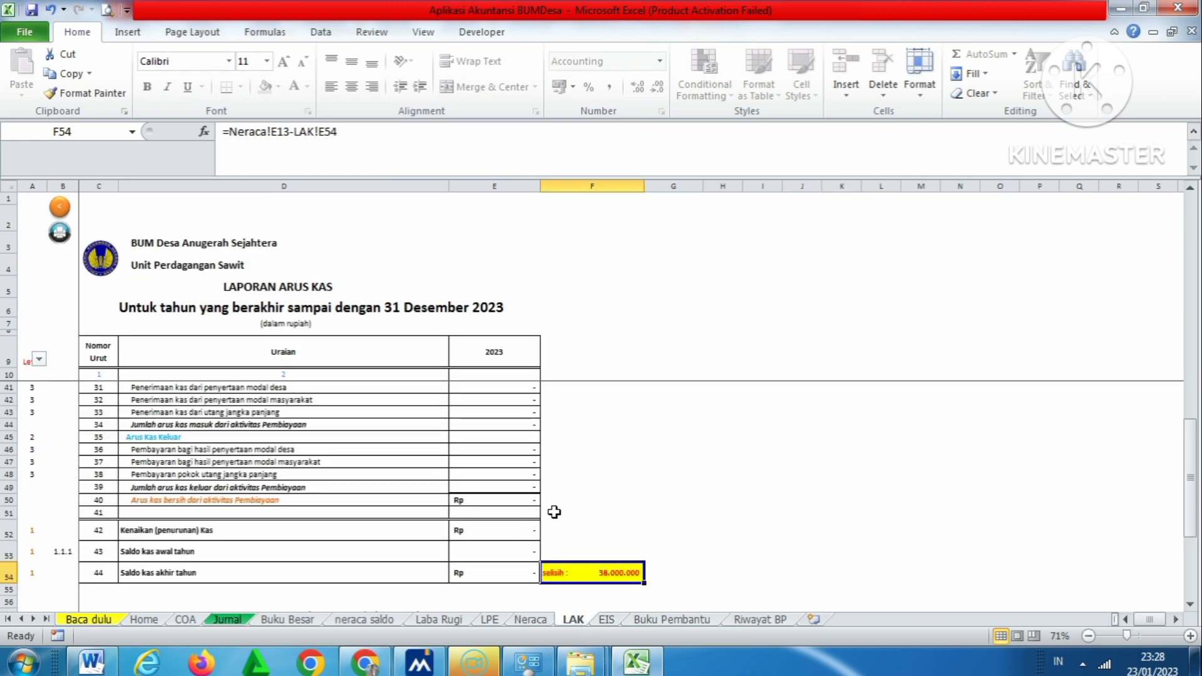
pyautogui.click(622, 549)
pyautogui.scroll(5, 697, 523)
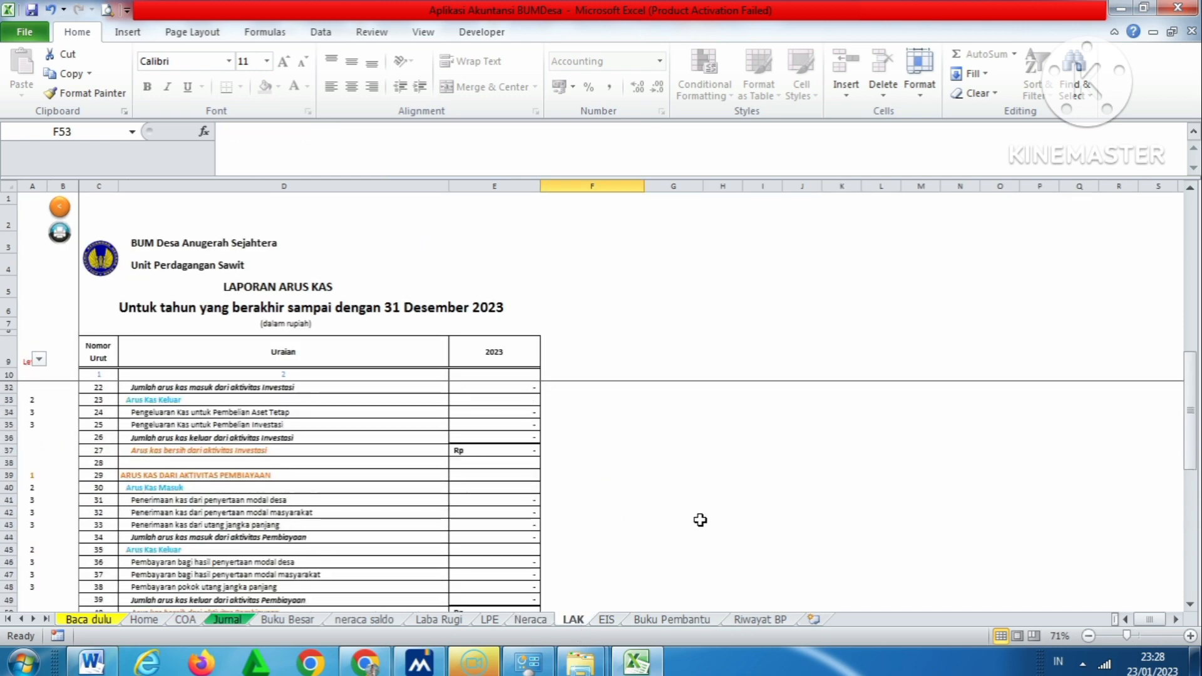
pyautogui.scroll(5, 699, 516)
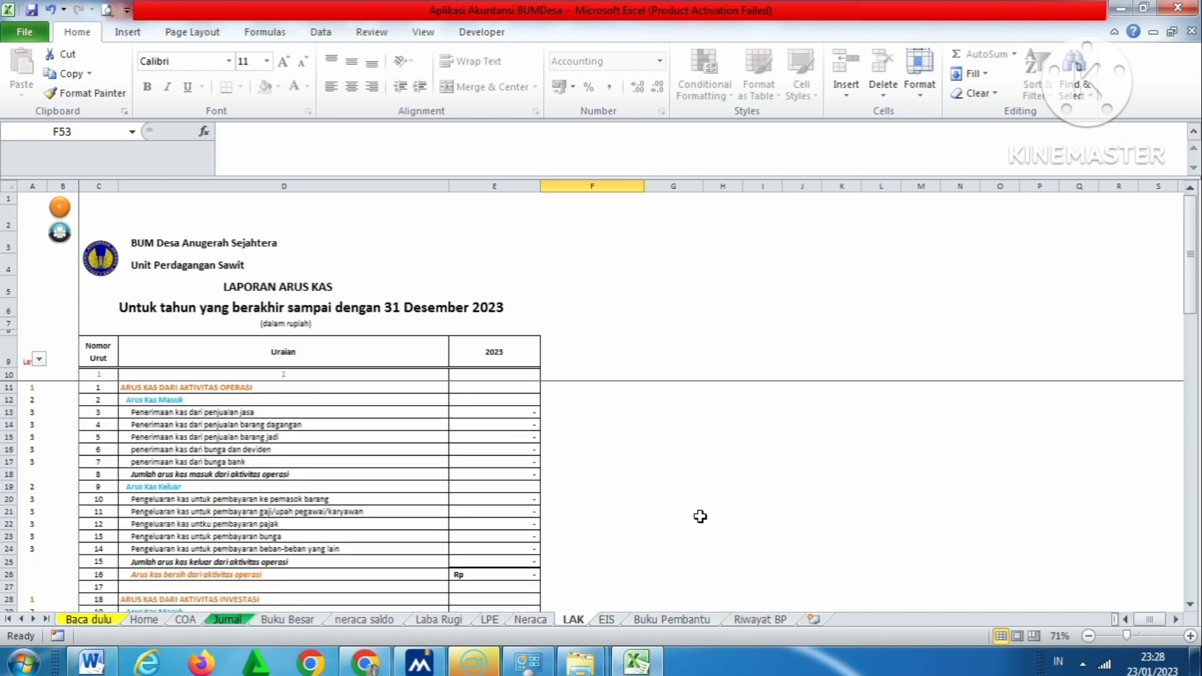
pyautogui.scroll(-9, 699, 517)
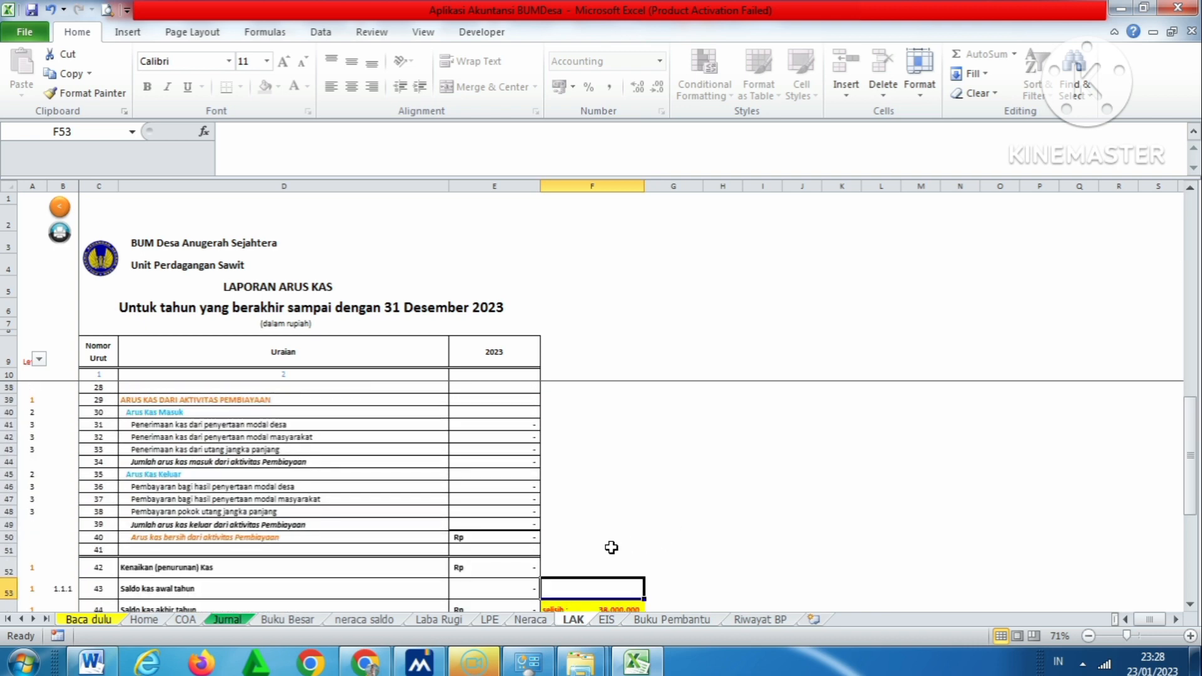
pyautogui.scroll(-1, 612, 547)
pyautogui.click(633, 572)
pyautogui.click(746, 550)
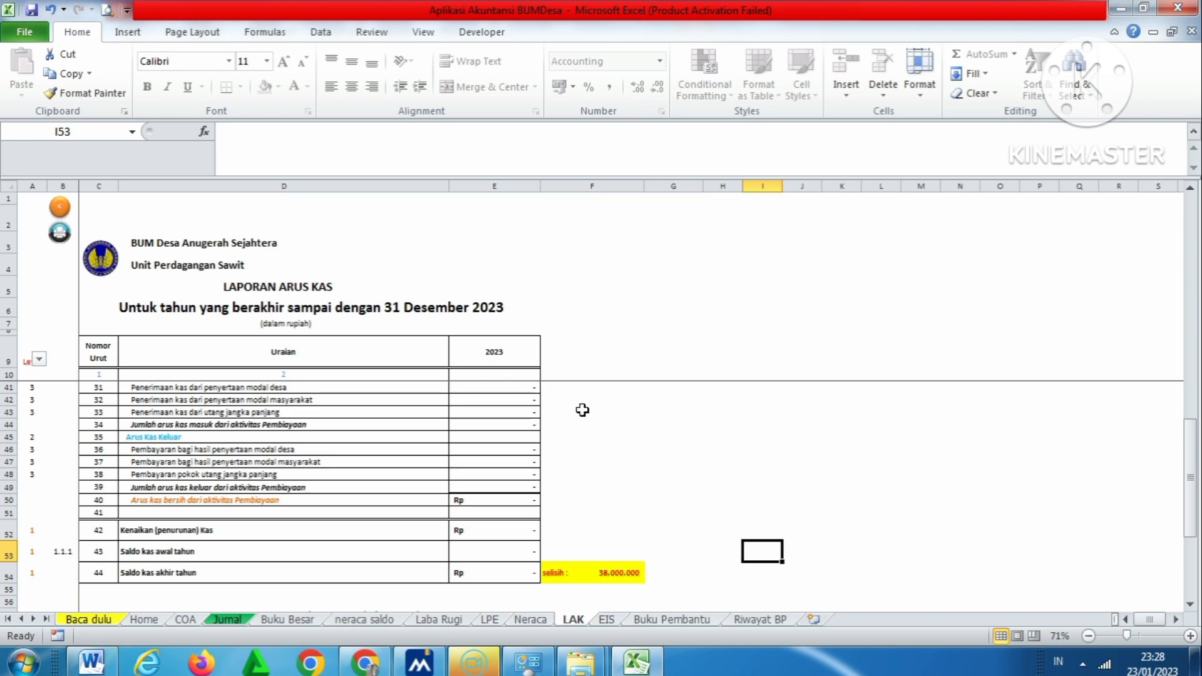
# View the financial health assessment on the EIS sheet, and return to the first entries of the Jurnal sheet
pyautogui.click(622, 618)
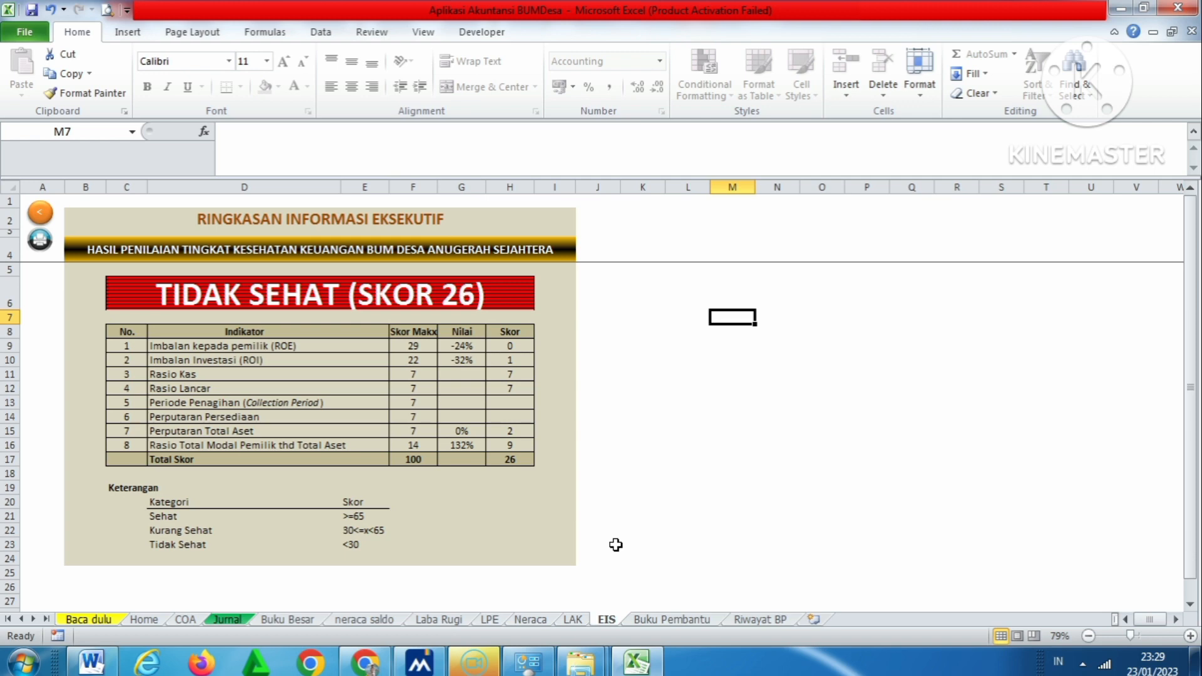
pyautogui.click(228, 619)
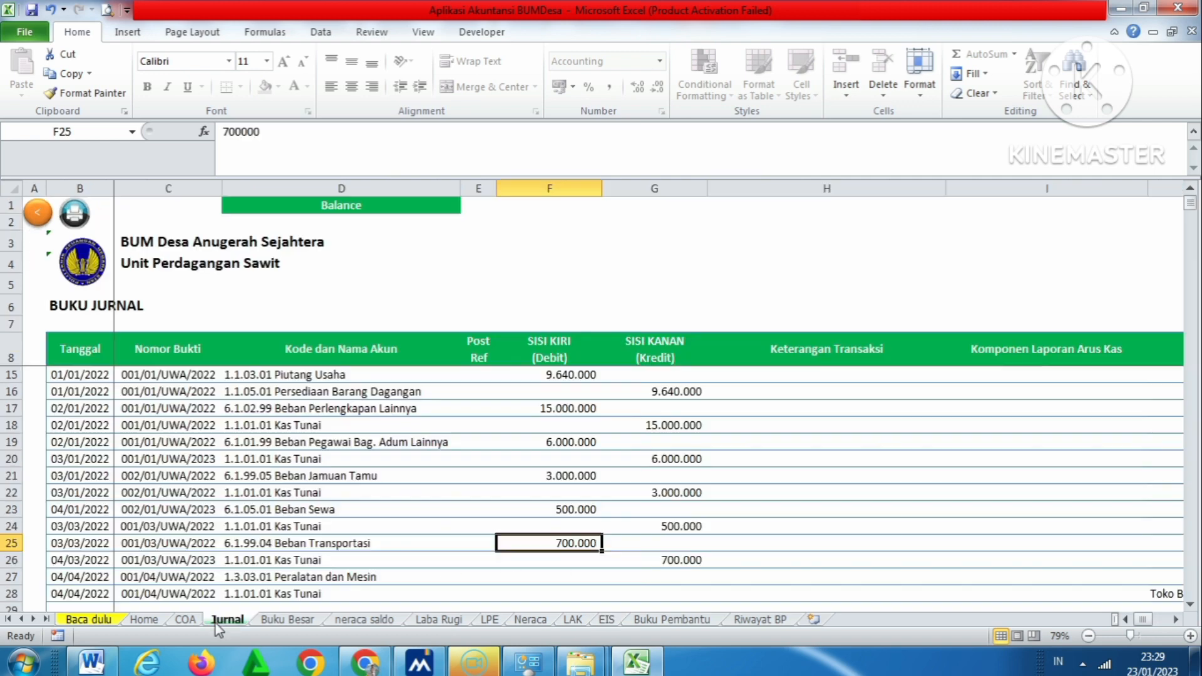
pyautogui.scroll(2, 423, 465)
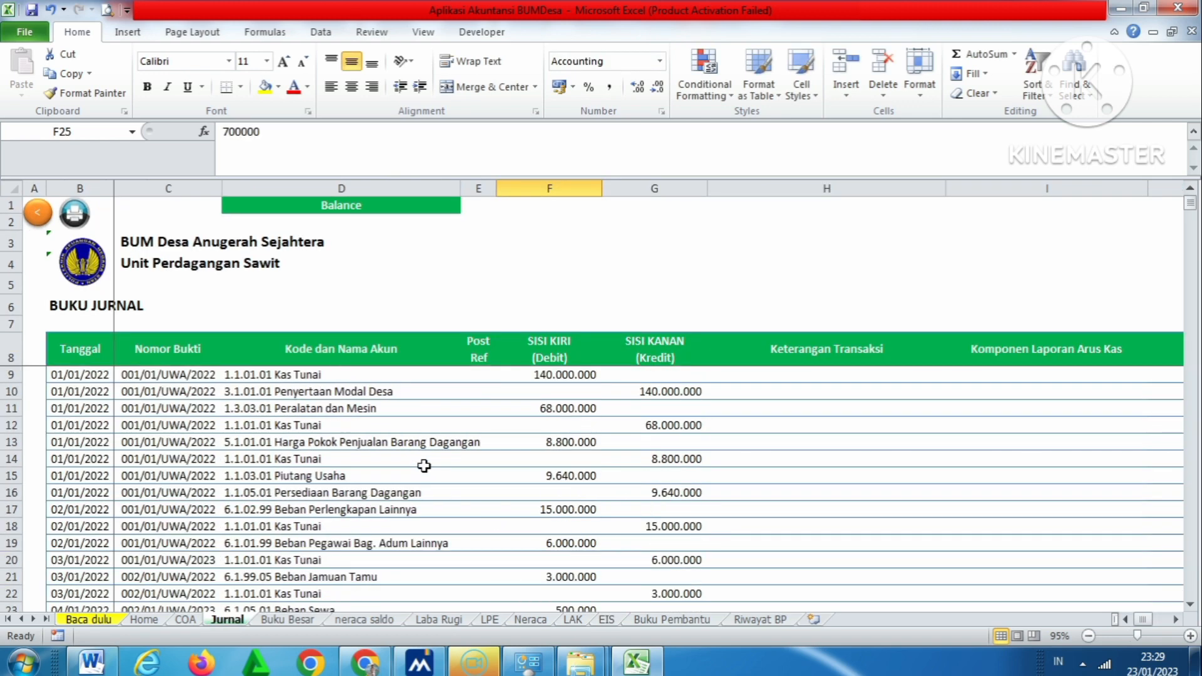